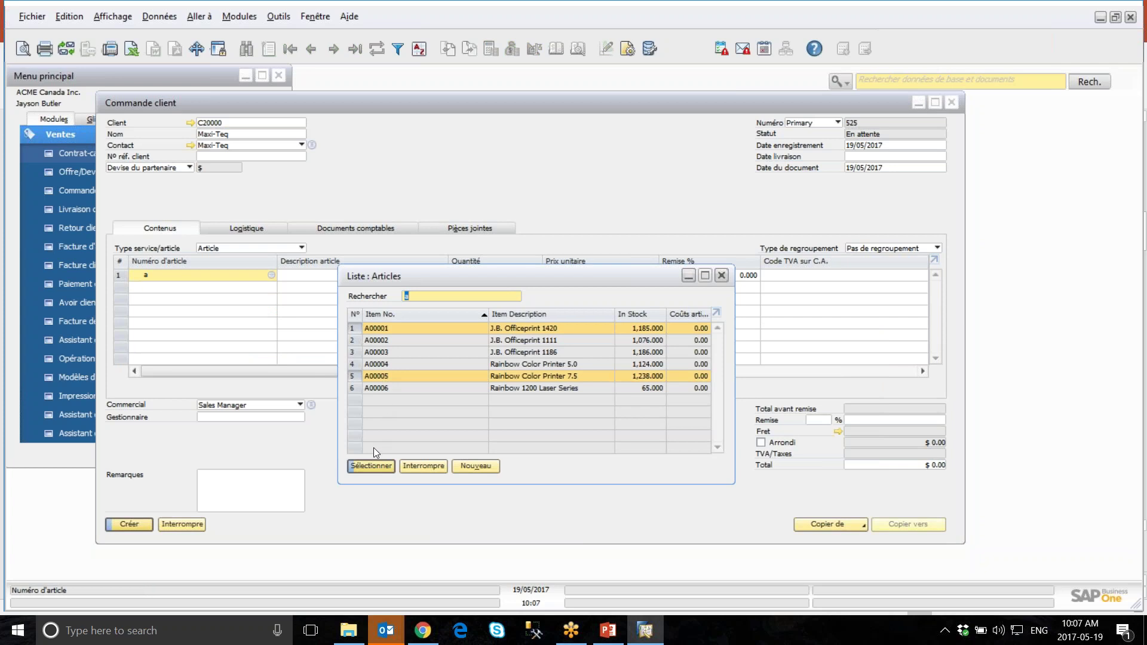
Step: Add items A00001 and A00005 to the sales order and create it with delivery date 24/05/2017 applied to all lines
click(367, 468)
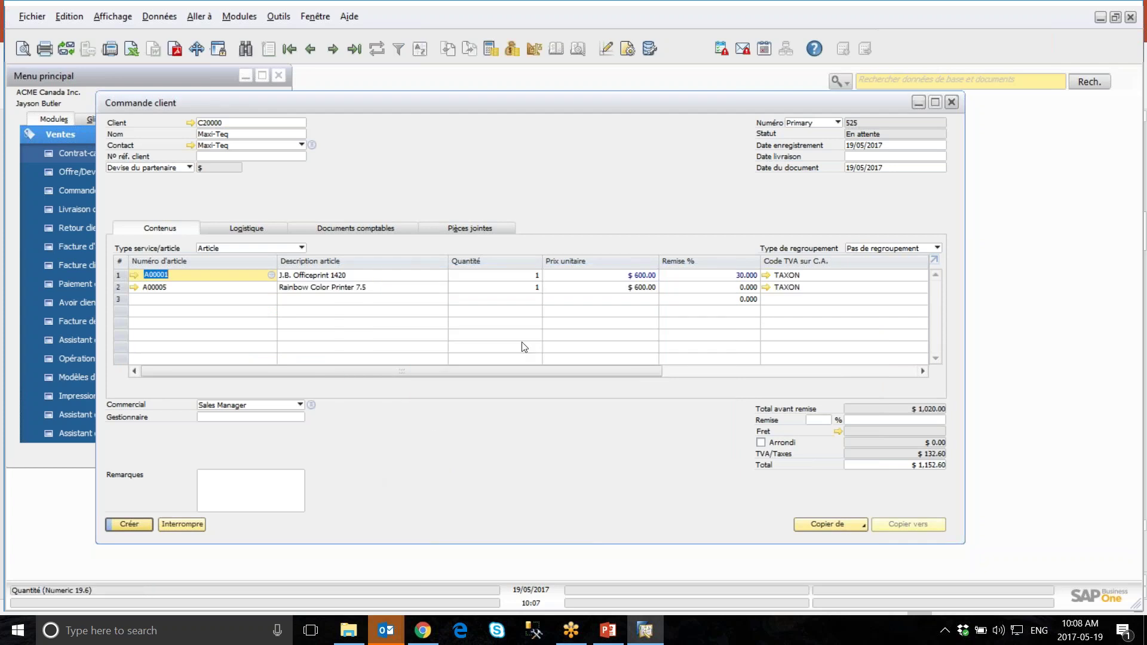
click(878, 156)
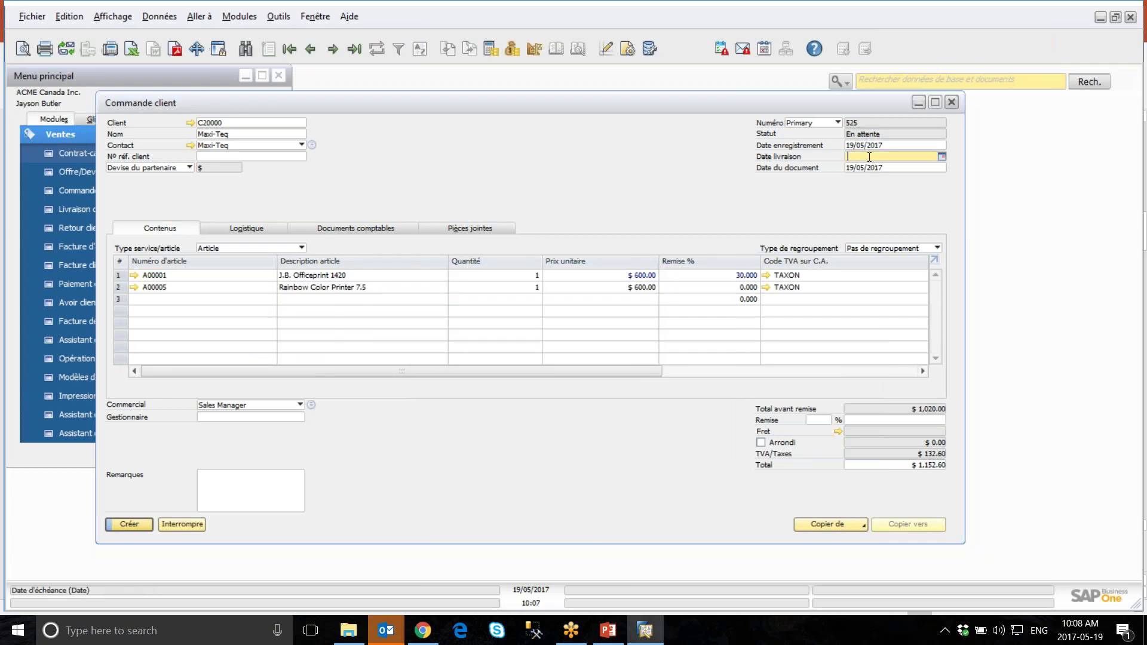
text(24)
key(Tab)
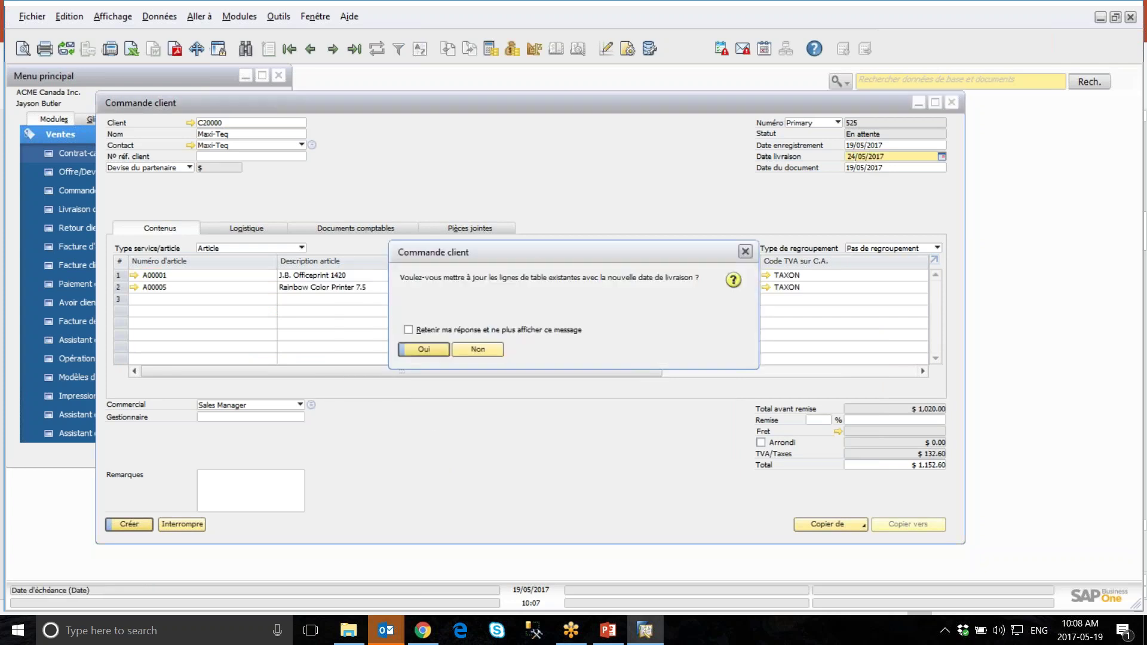
click(441, 353)
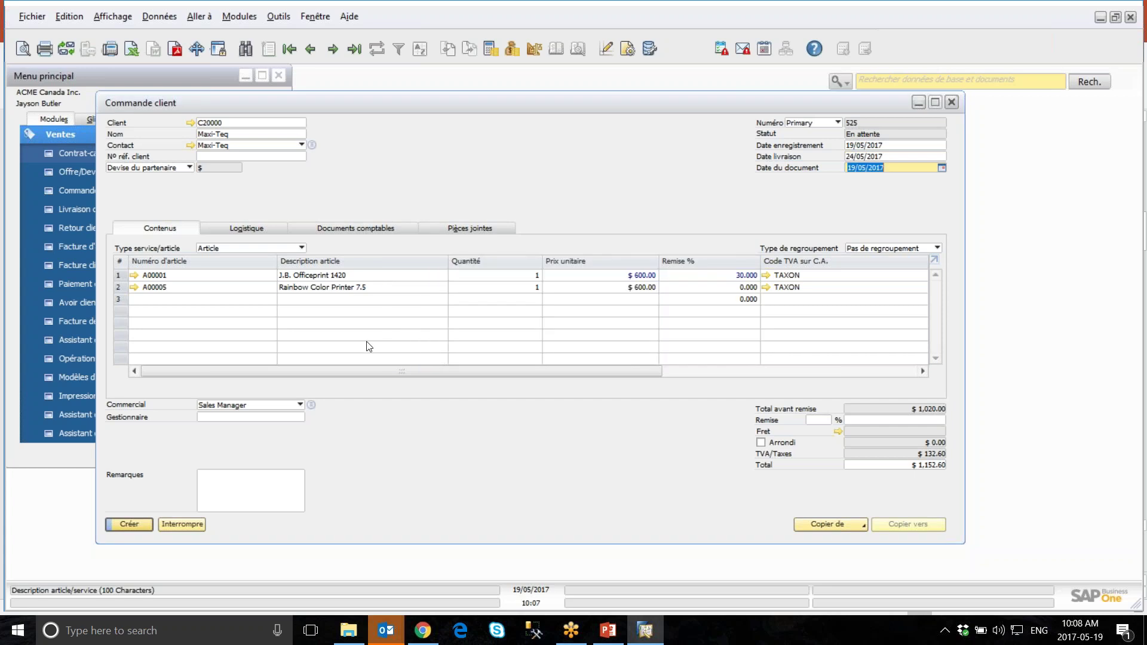
click(143, 523)
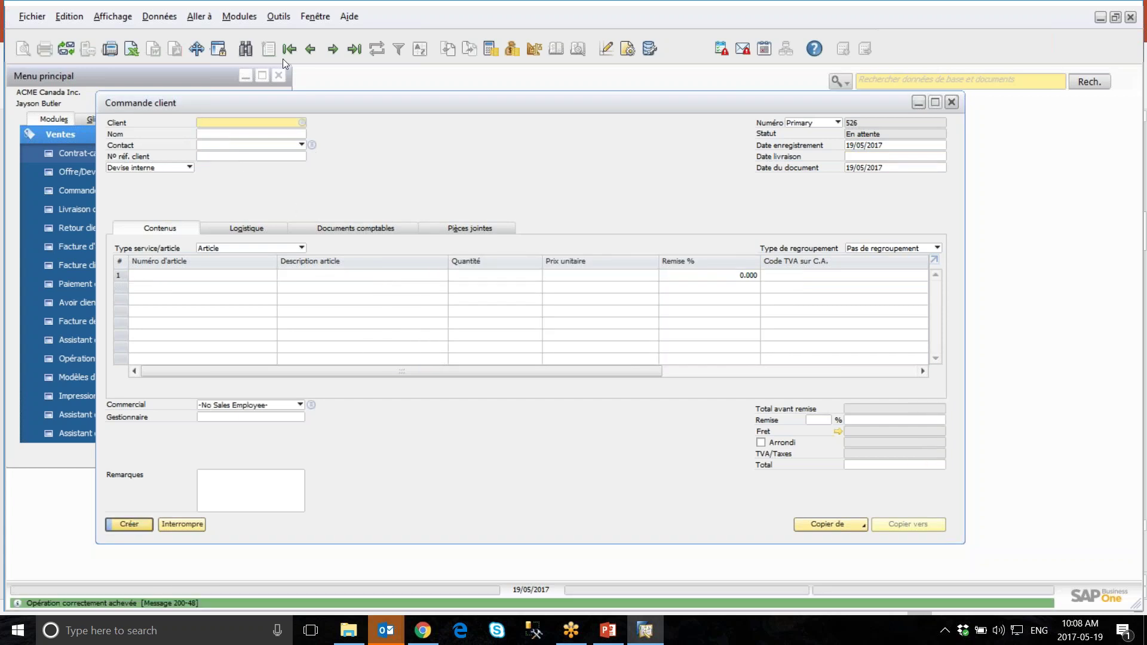
Step: Reopen the sales order just created, preview its print layout with "Uniquement ordre", and close the preview
click(310, 49)
click(23, 49)
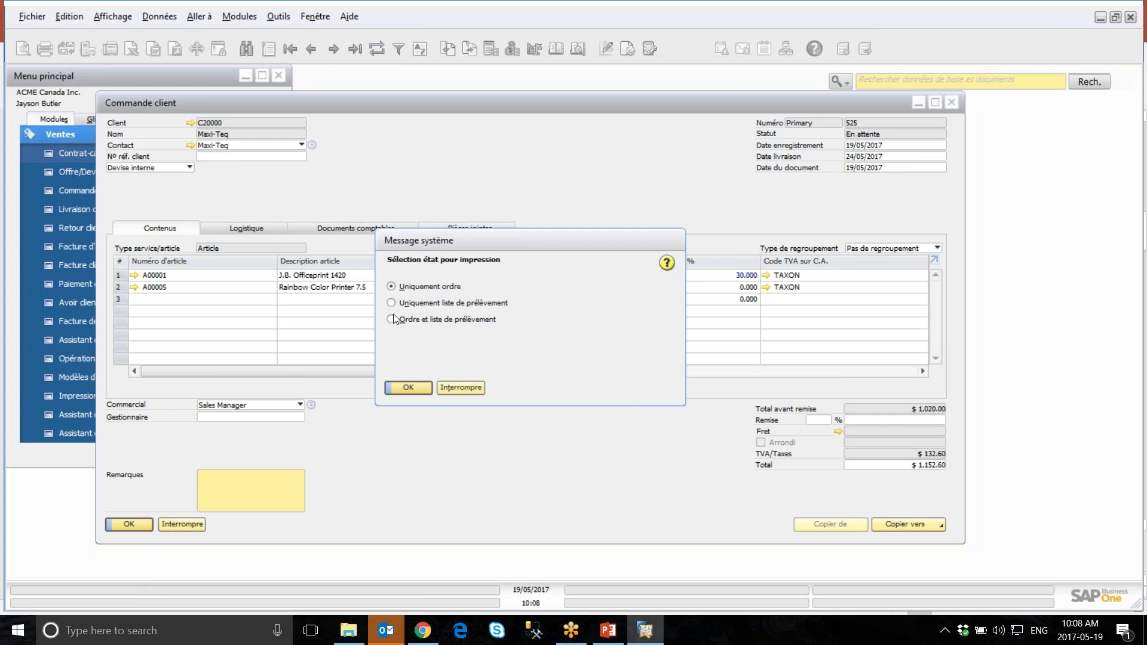
click(408, 388)
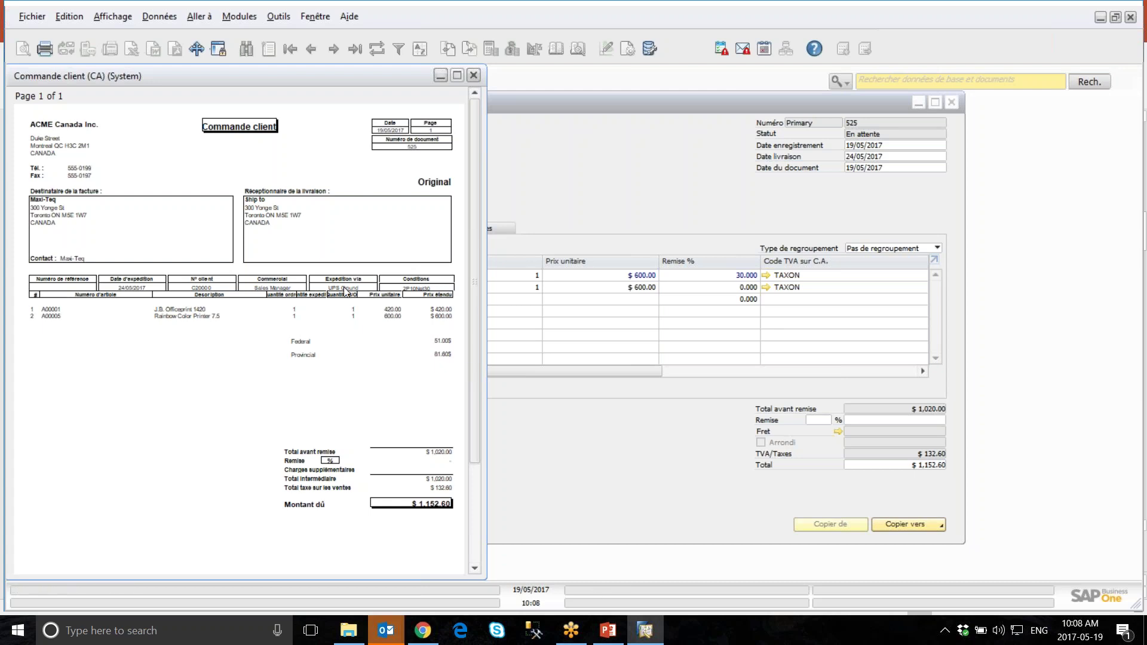
click(474, 76)
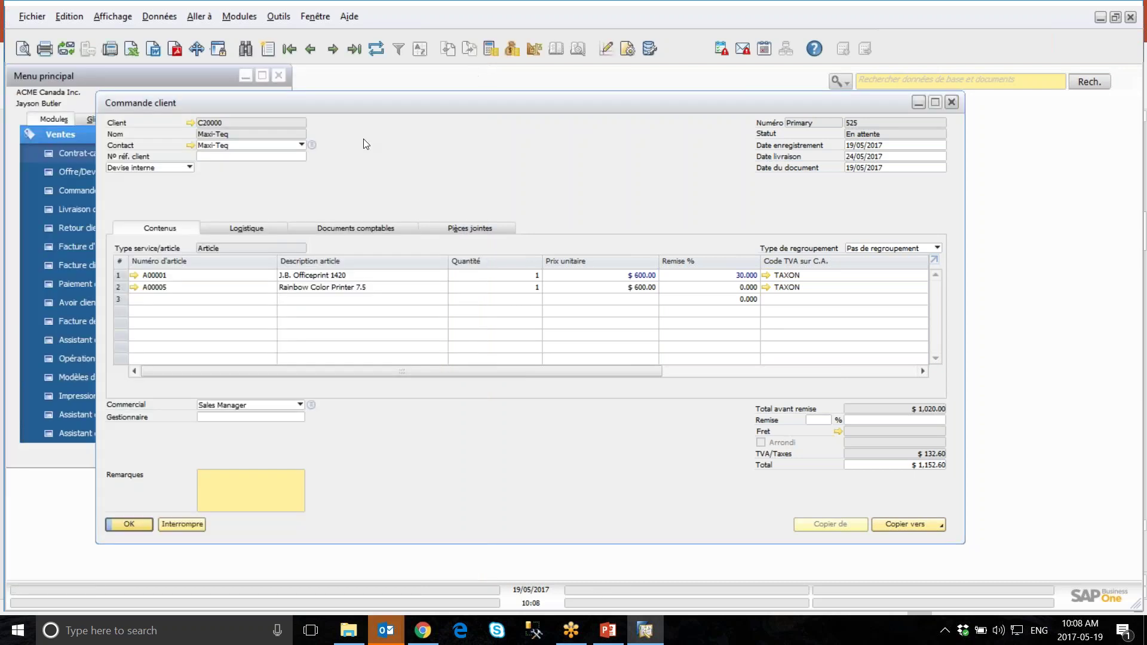
Step: Check the order's logistics details and preview its print layout with "Uniquement liste de prélèvement", closing the preview when done
click(266, 228)
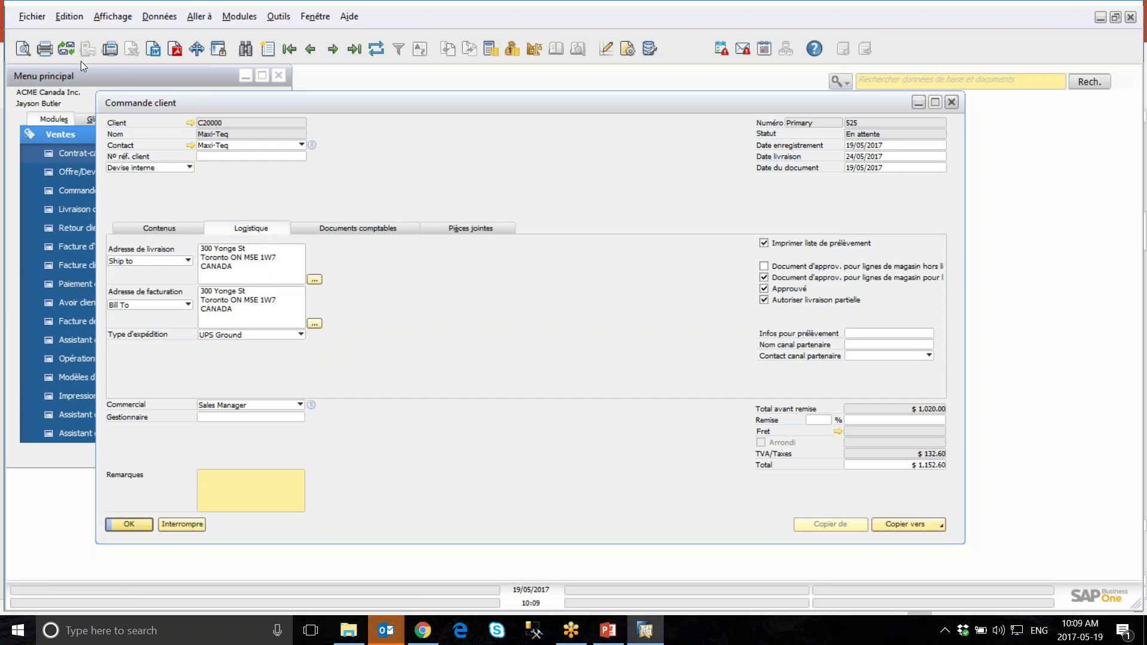
click(24, 50)
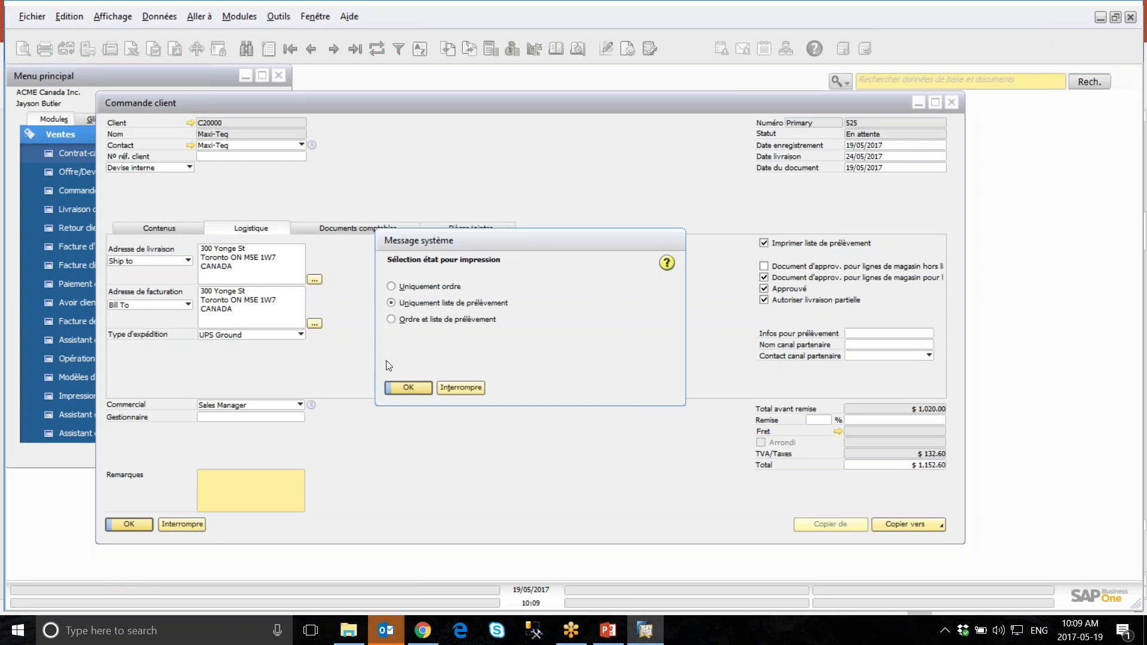
click(407, 388)
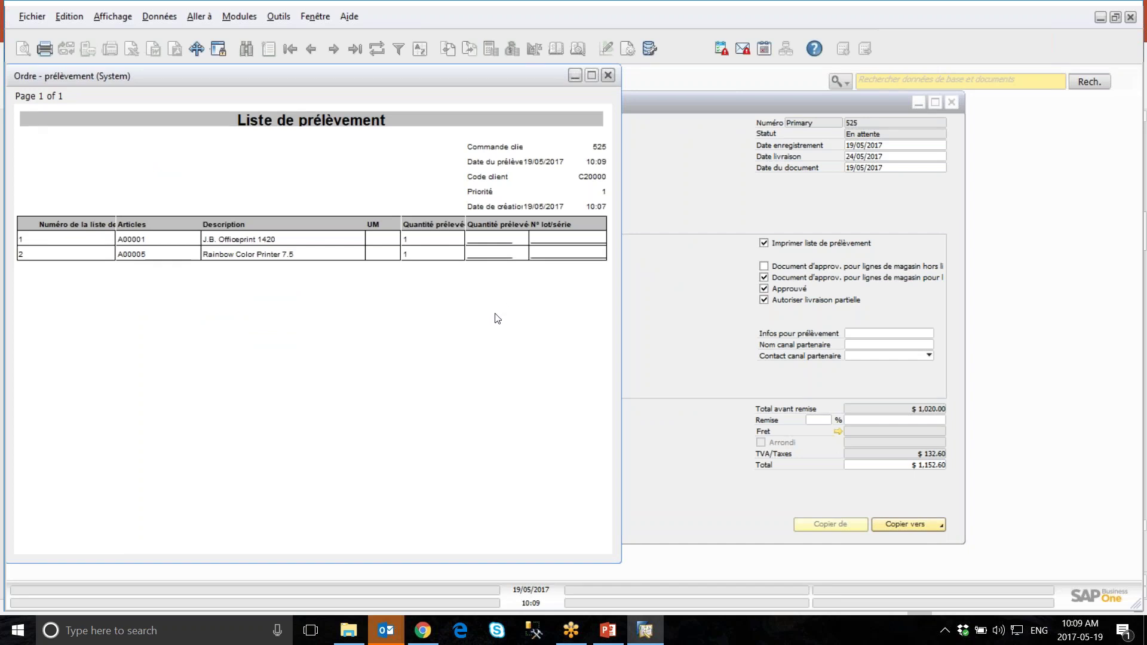
click(609, 75)
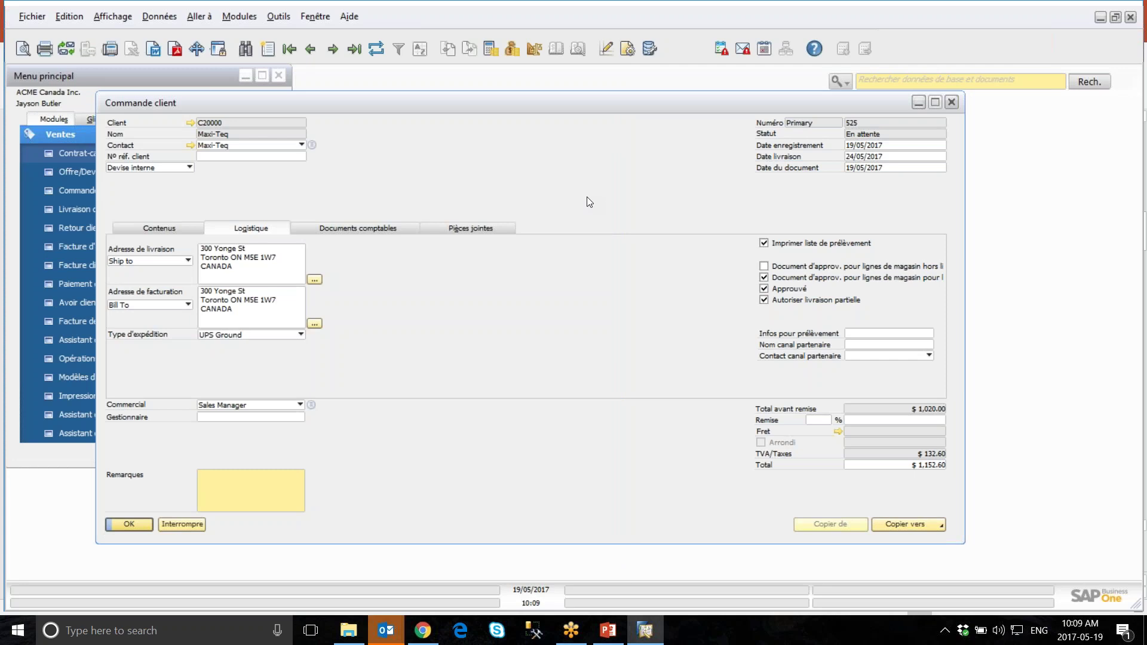
Step: Generate a picking list from the sales order, mark all its lines as picked, and save it
right_click(583, 163)
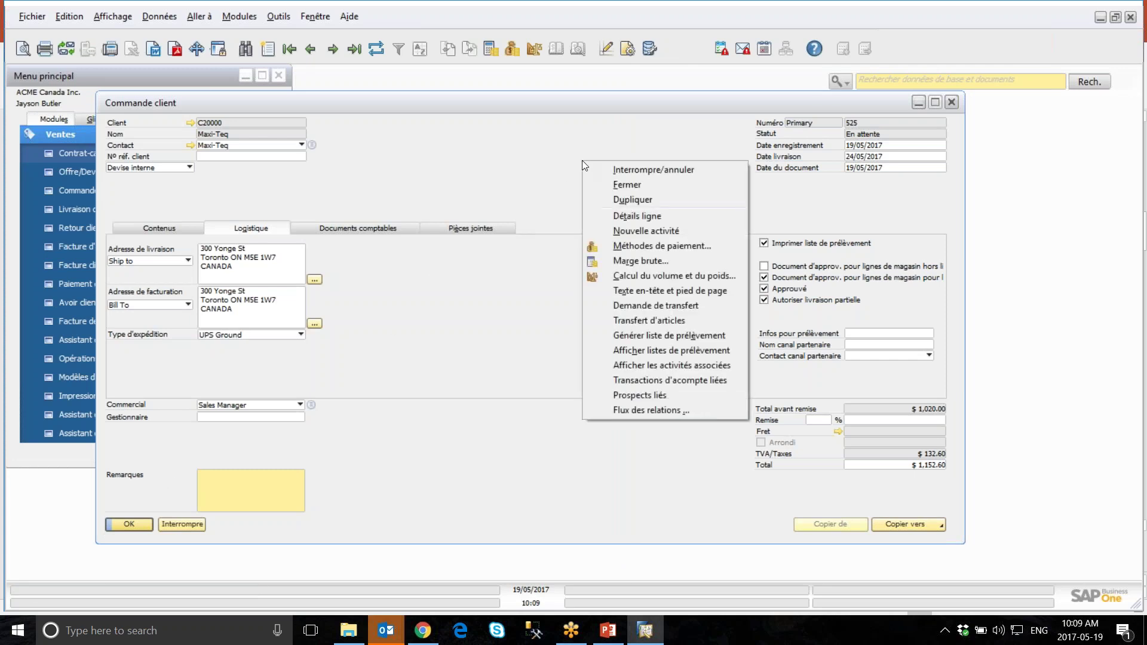
click(653, 336)
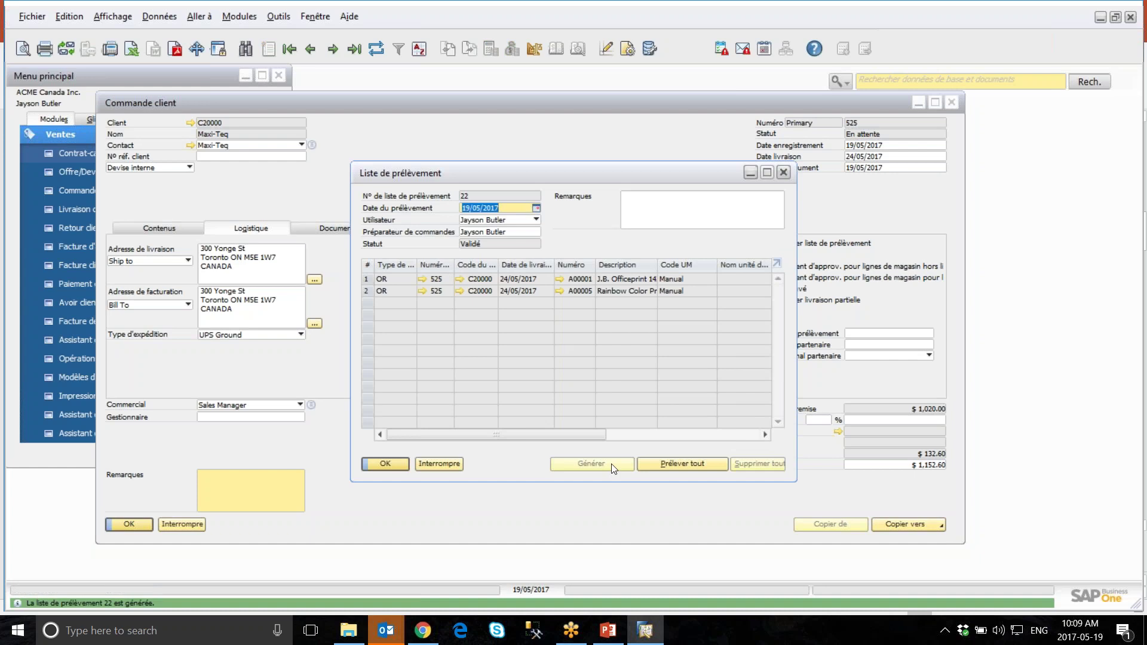
drag(515, 434, 693, 457)
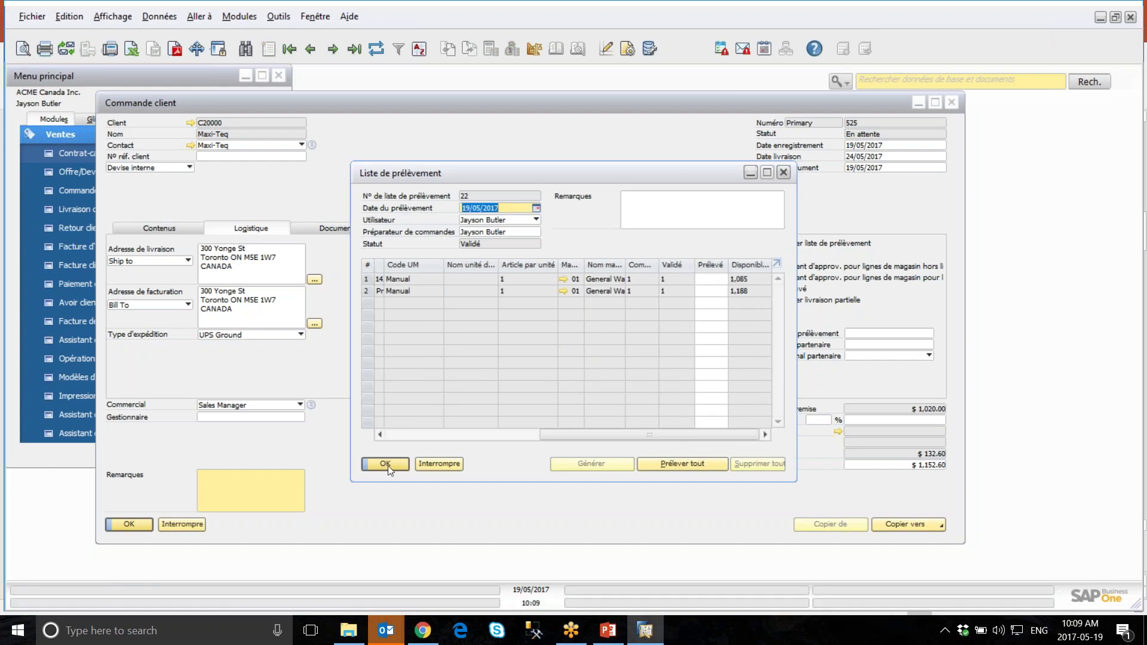
click(684, 467)
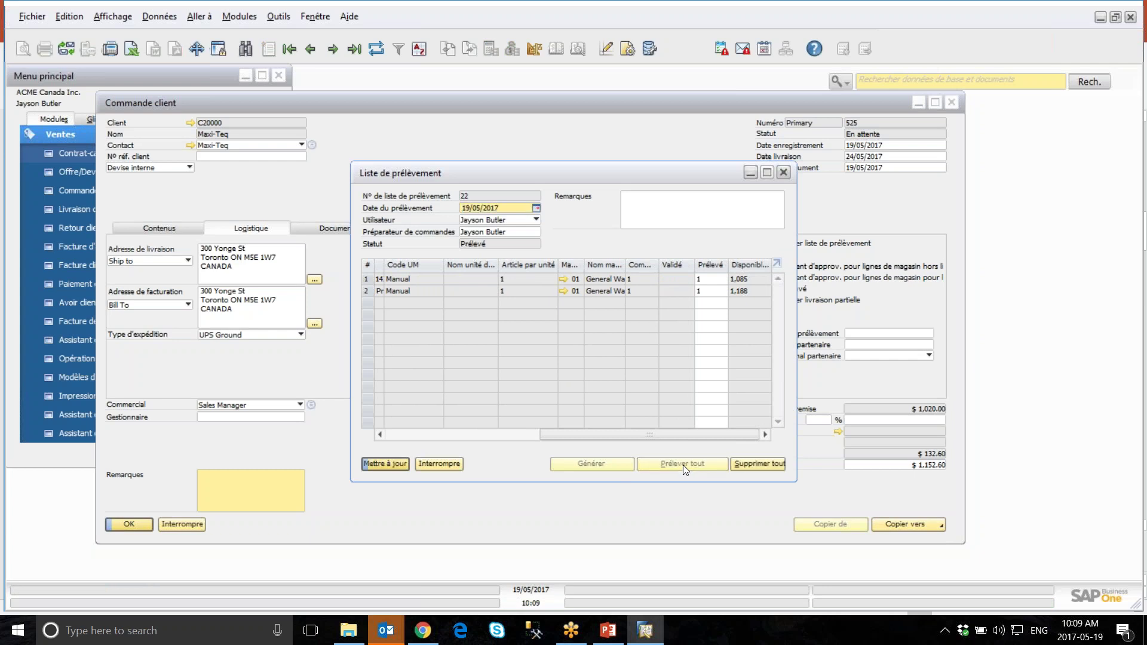
click(393, 463)
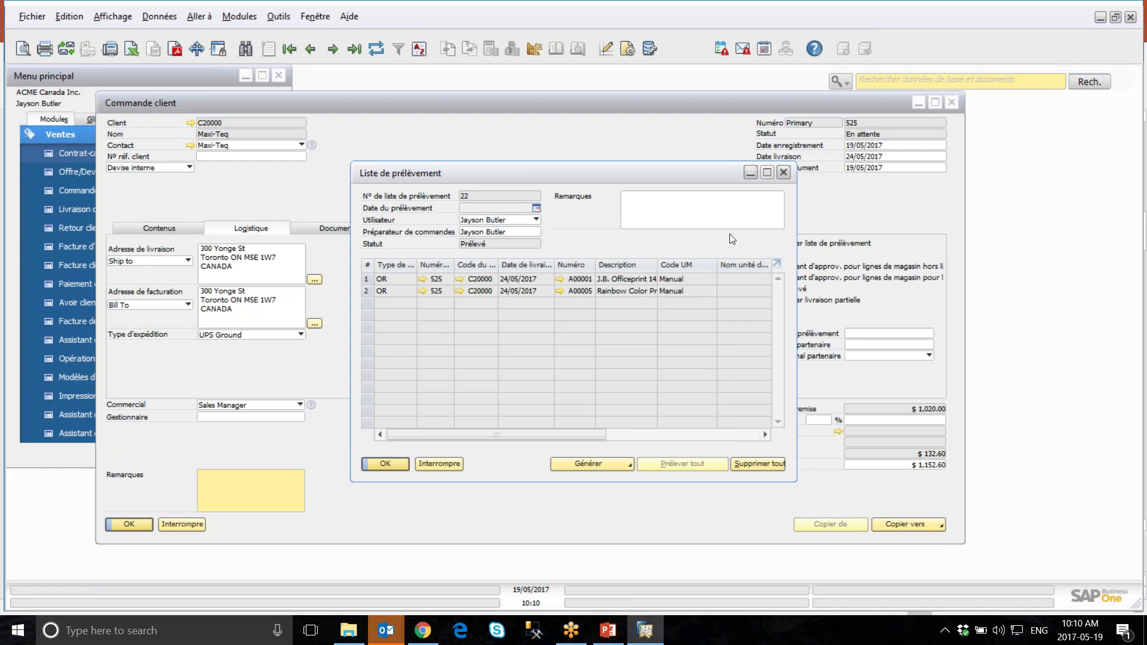
click(782, 174)
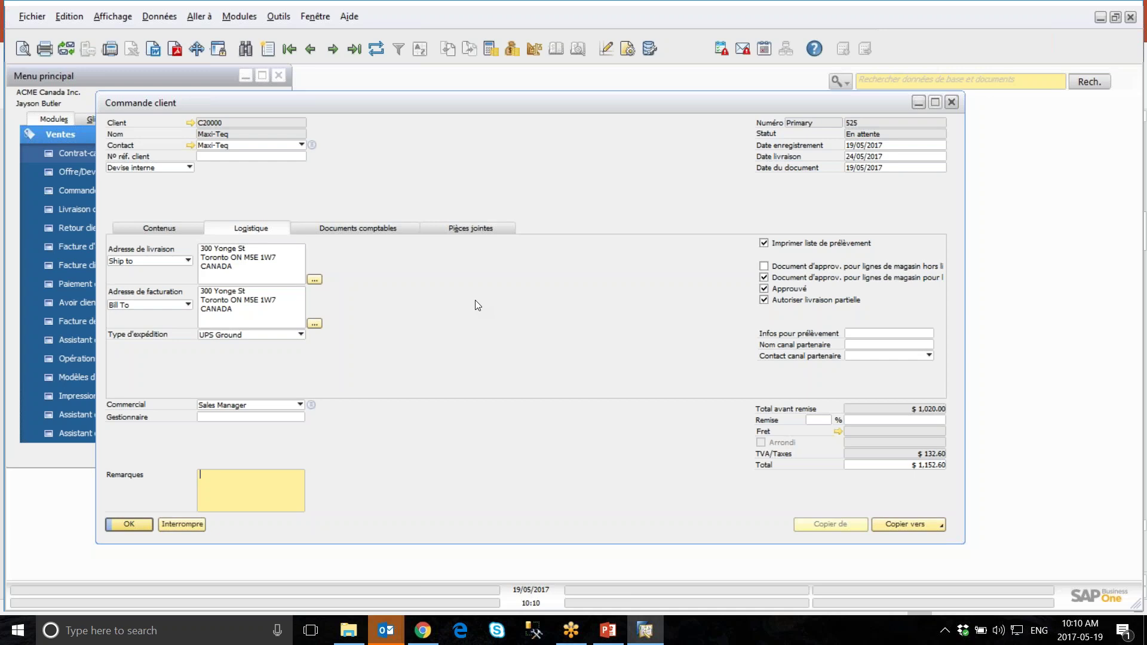
Step: Switch to the PowerPoint deck, review the "Commande client" slide, and present slide 4, "Prélever et emballer", as a slide show
click(609, 633)
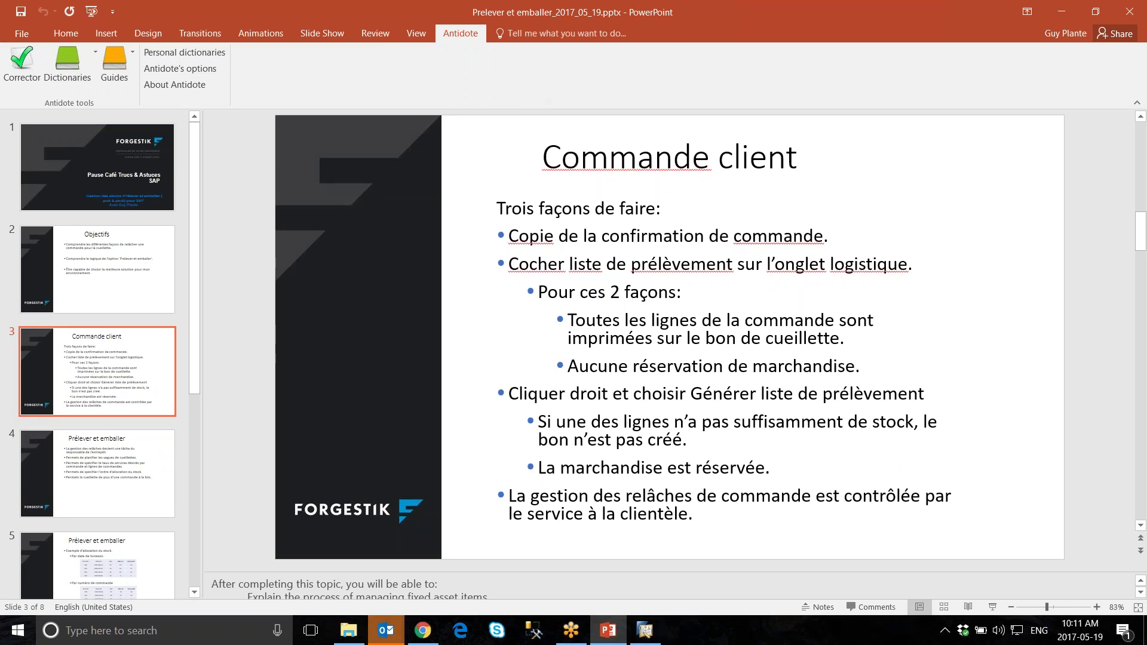
click(645, 634)
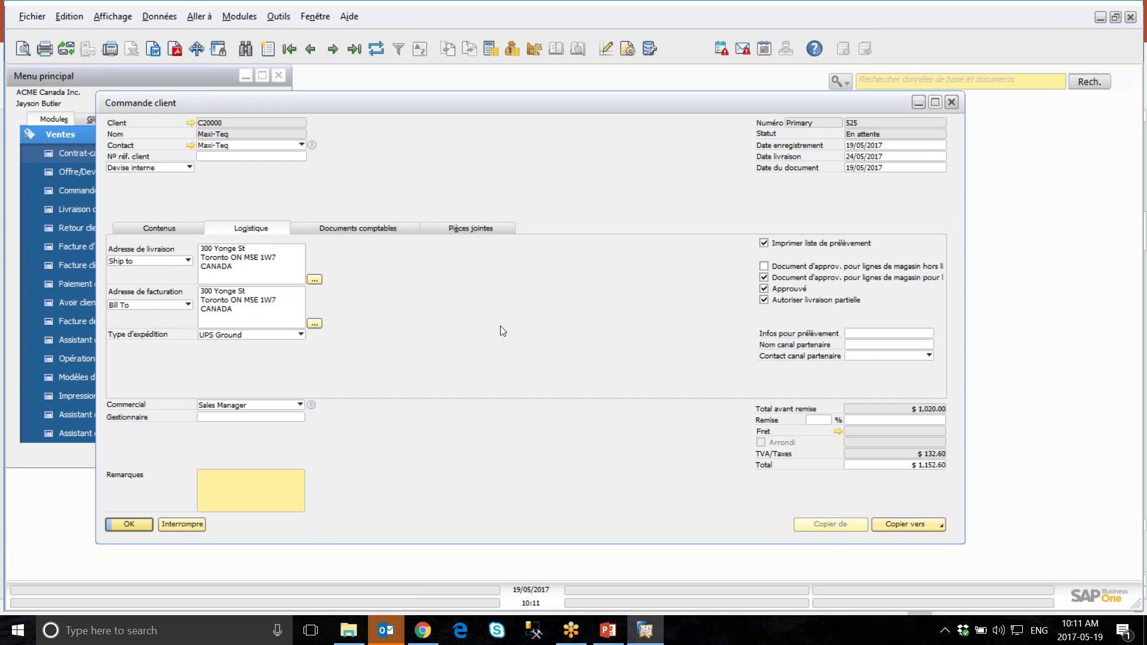
click(608, 630)
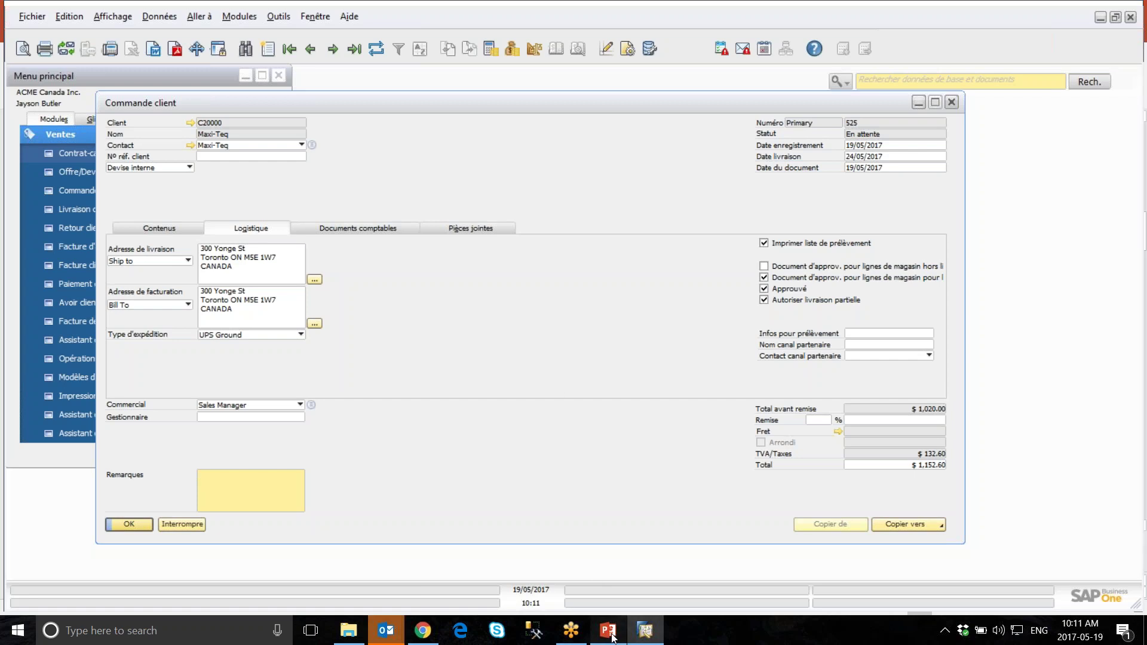
click(113, 481)
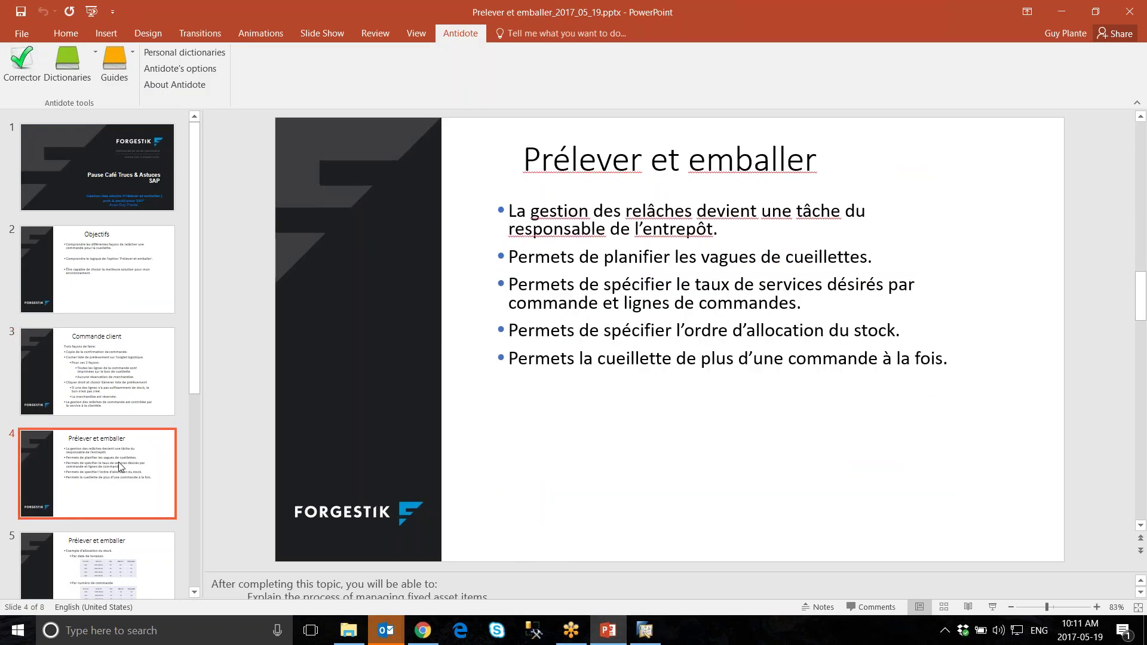
key(F5)
key(Right)
key(Right)
key(Right)
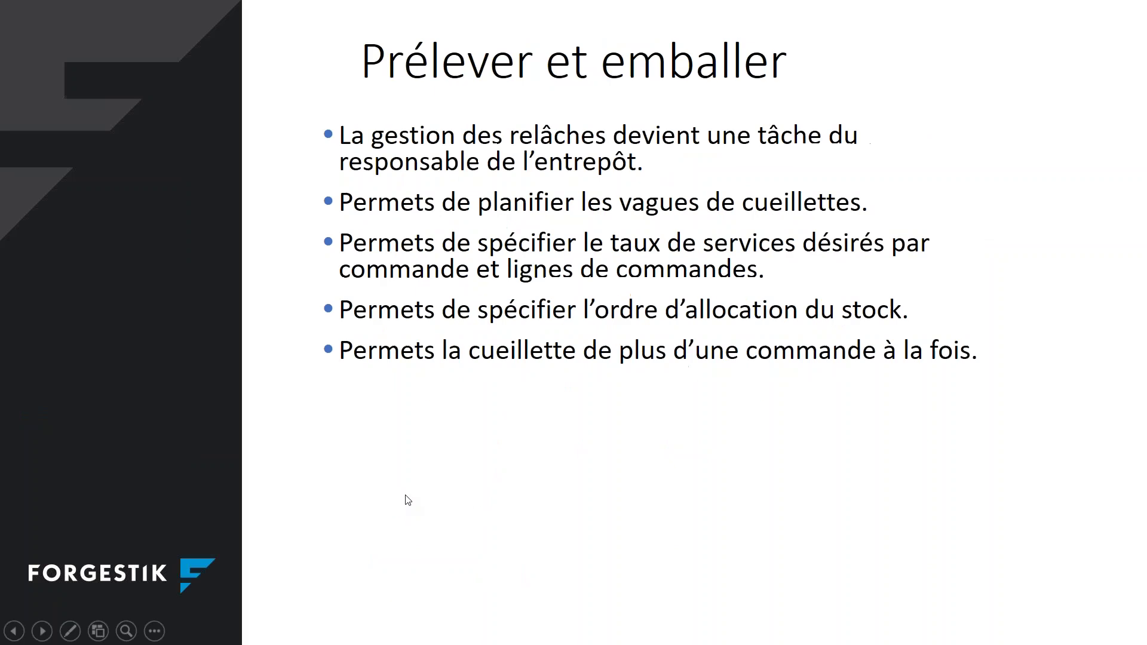
key(Left)
key(Left)
key(Right)
key(Right)
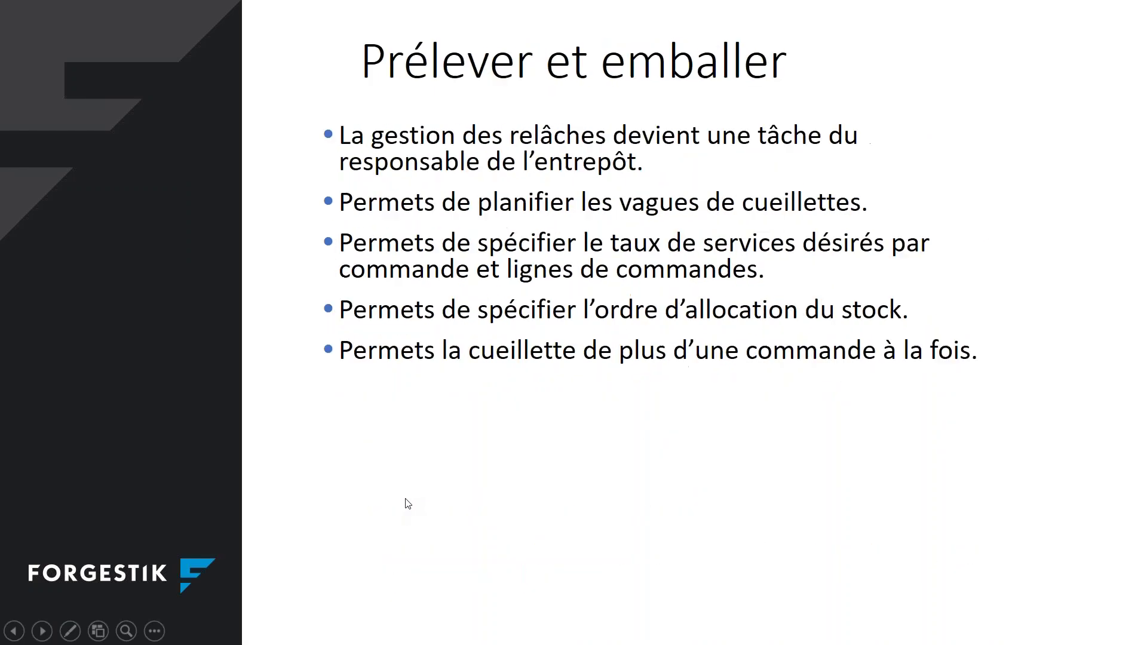
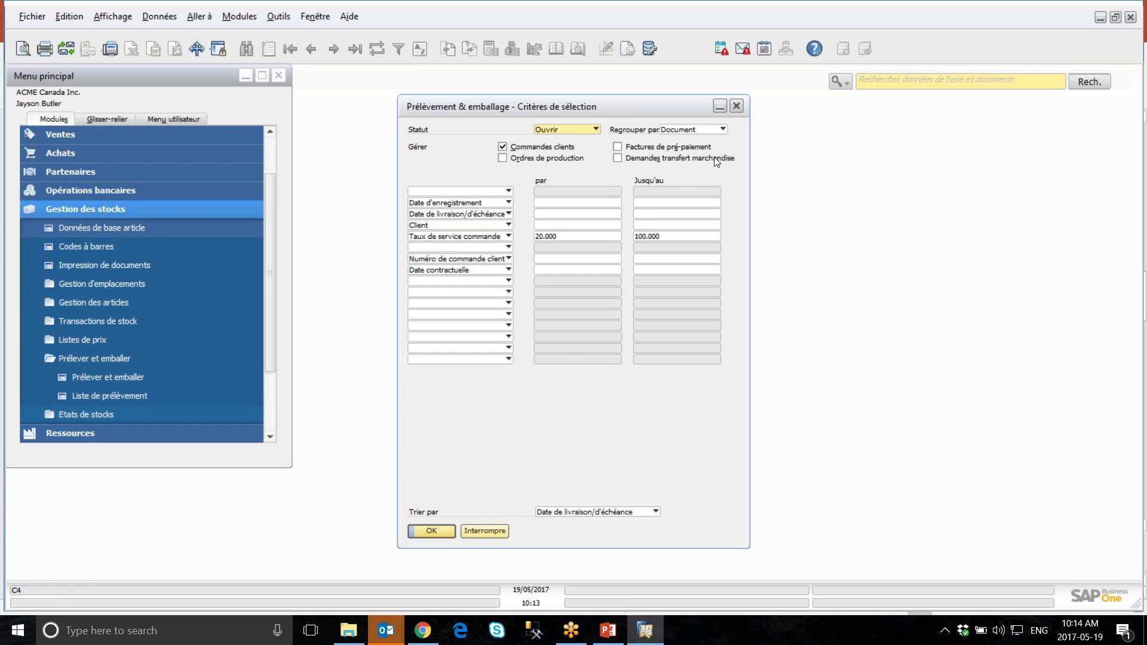
Step: Set the pick and pack grouping to Aucun to review its extra criteria and switch it back to Document
click(723, 130)
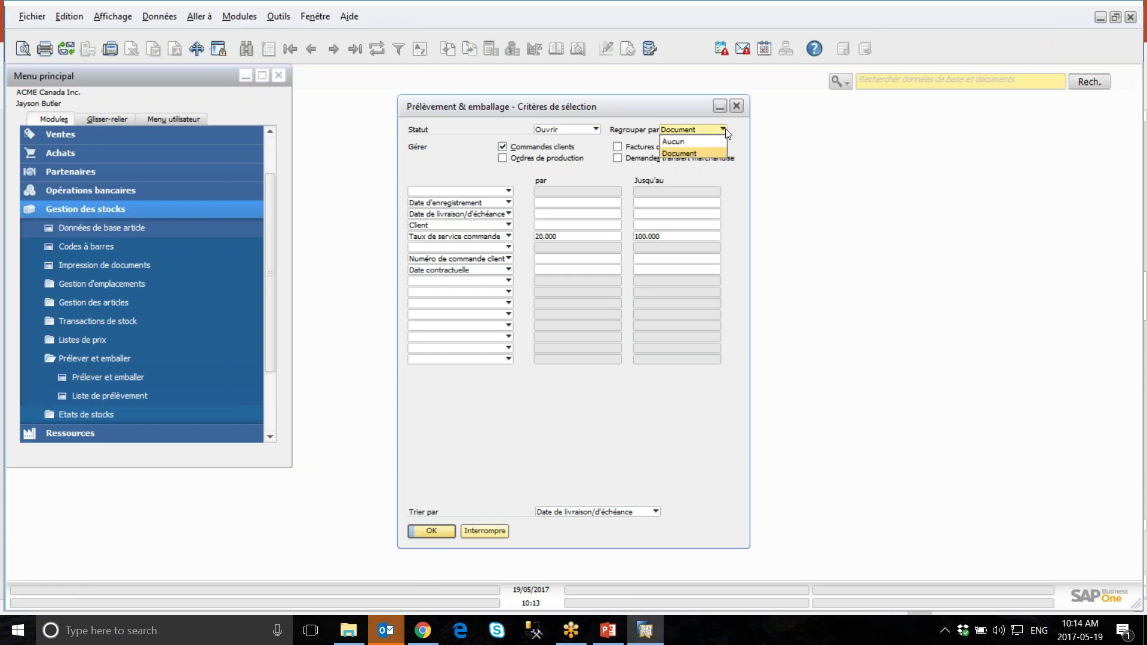
click(687, 142)
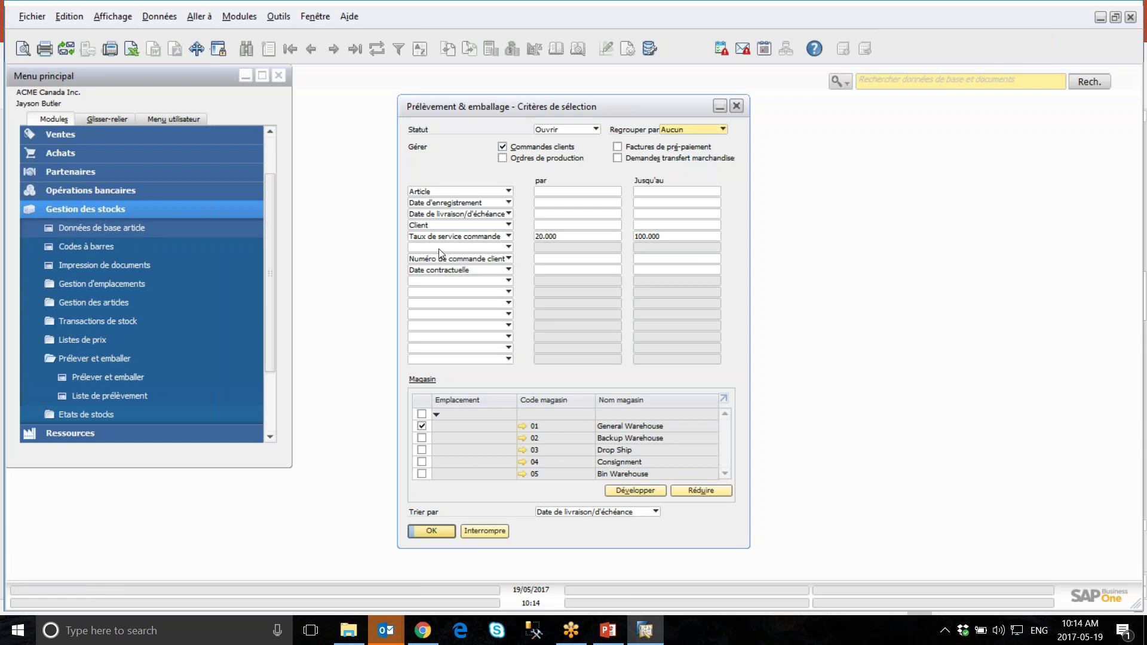
click(564, 237)
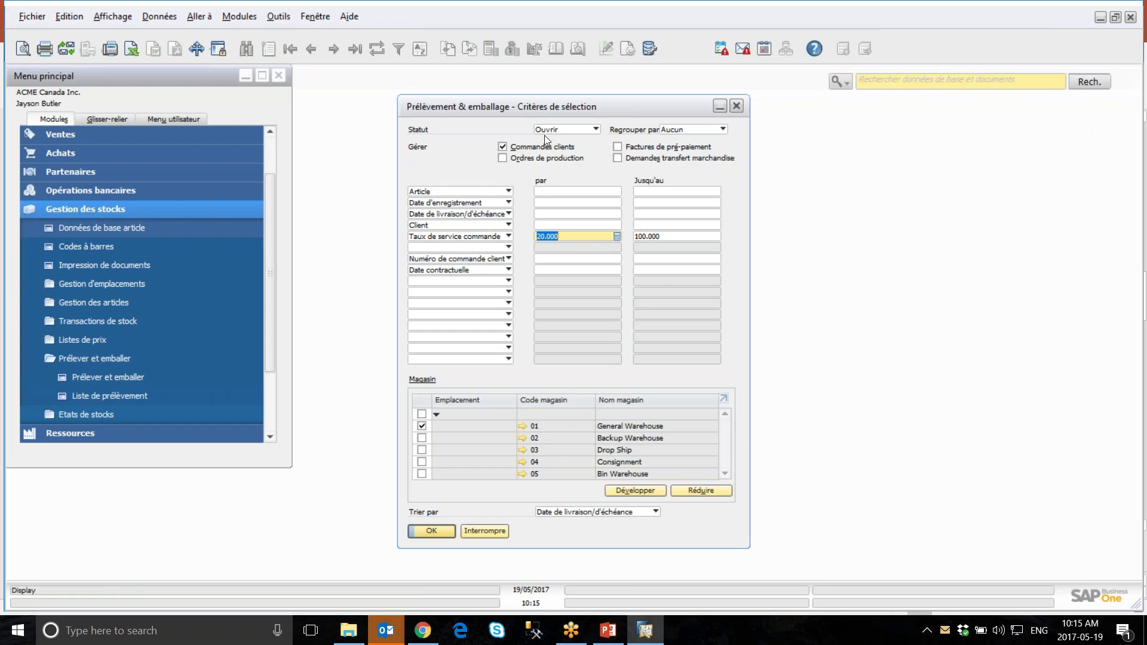
click(724, 130)
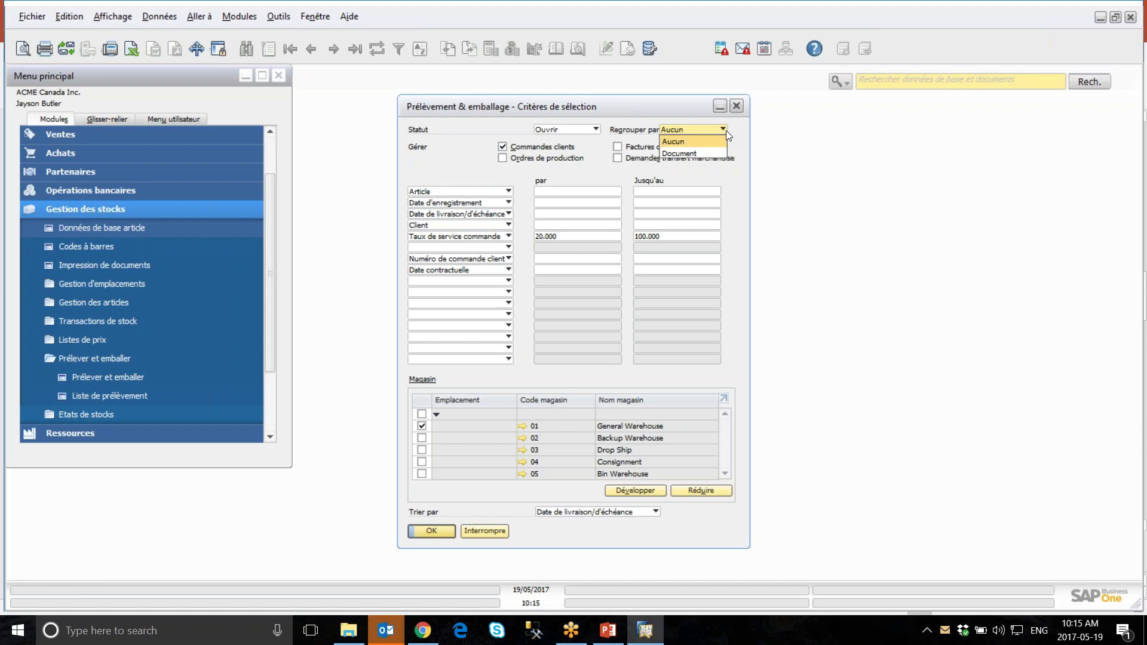
click(726, 130)
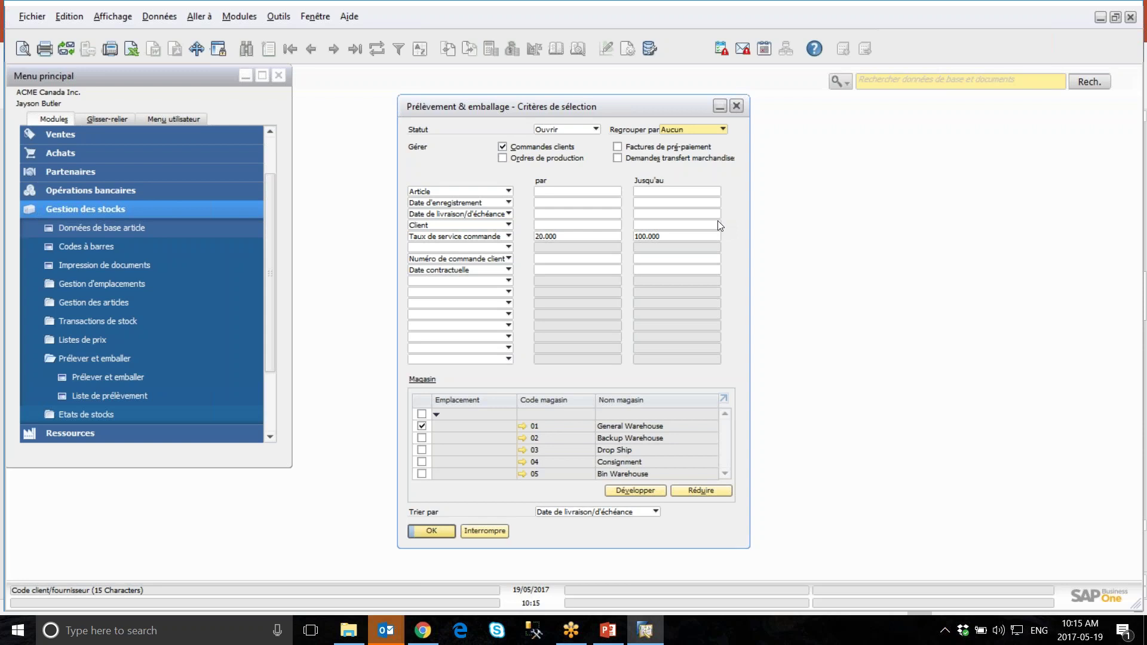
click(724, 129)
click(704, 153)
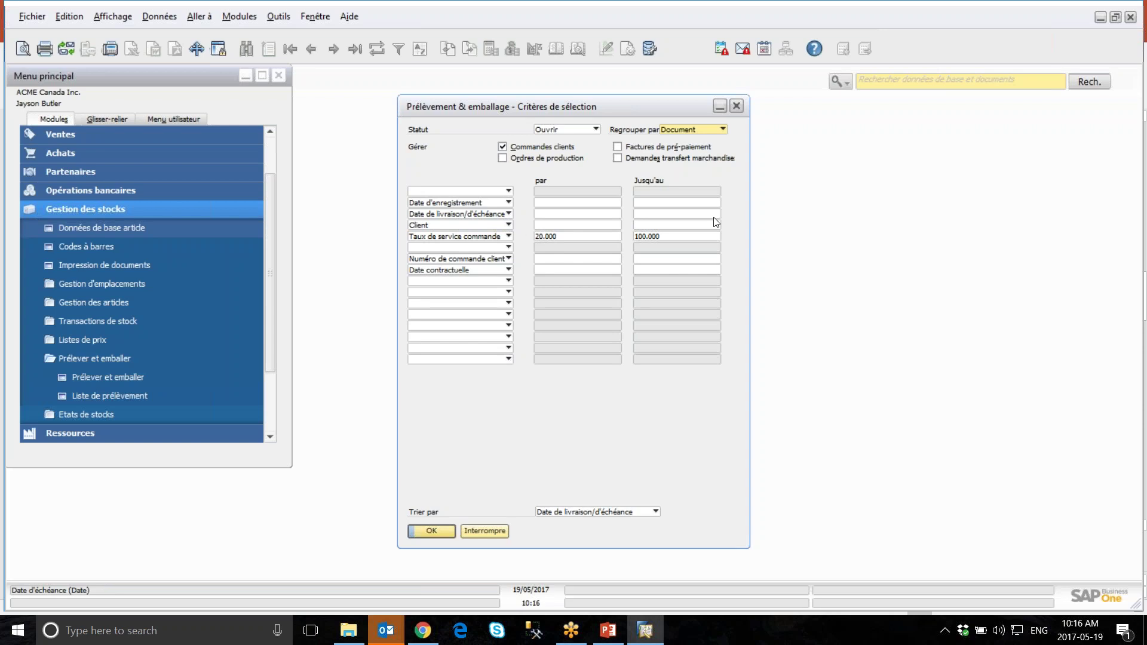
Step: Limit the pick and pack selection to delivery/due dates up to 23/05/2017
click(673, 216)
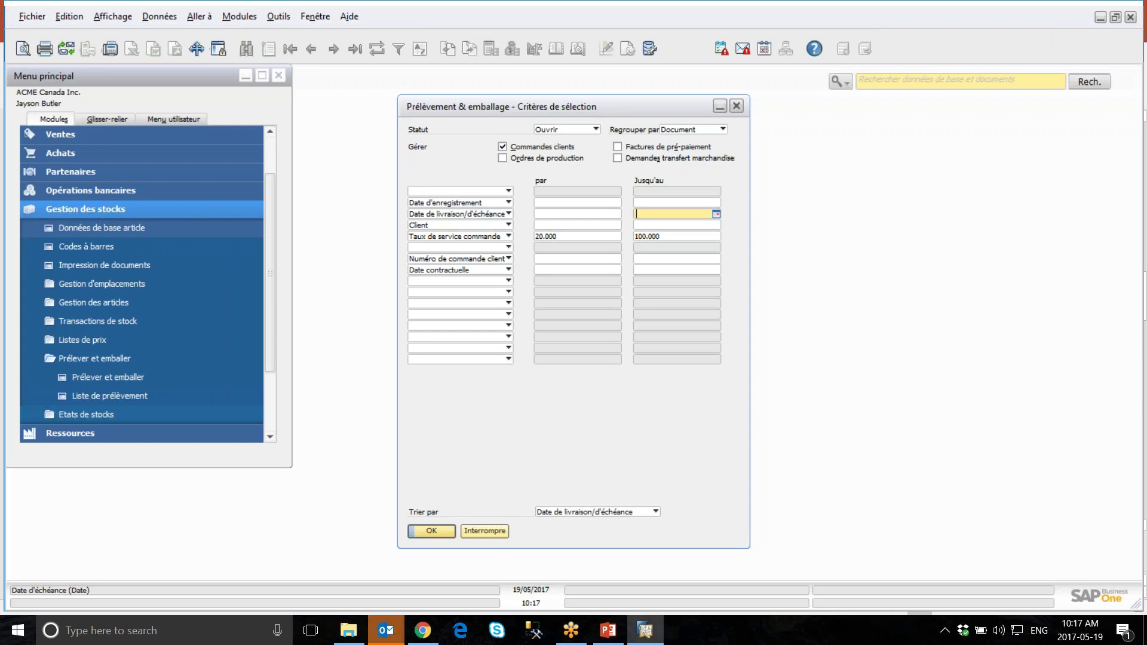
text(23)
click(457, 225)
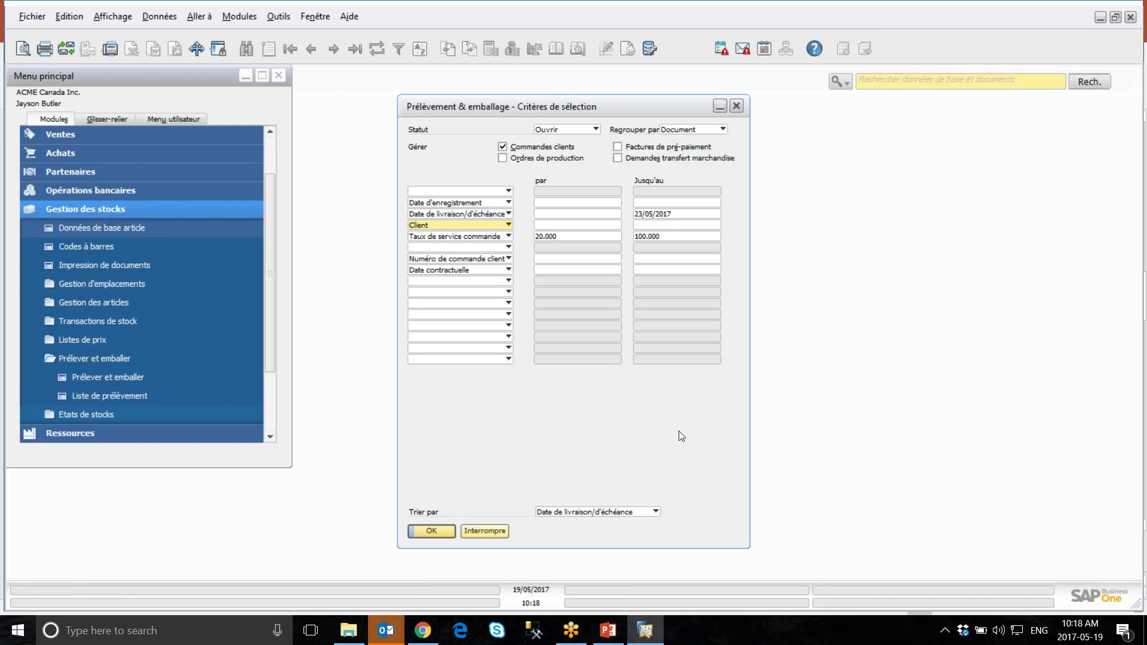
Step: Extend the pick and pack delivery/due date limit to 24/05/2017 and sort the selection by Numéro de document
click(653, 513)
click(654, 513)
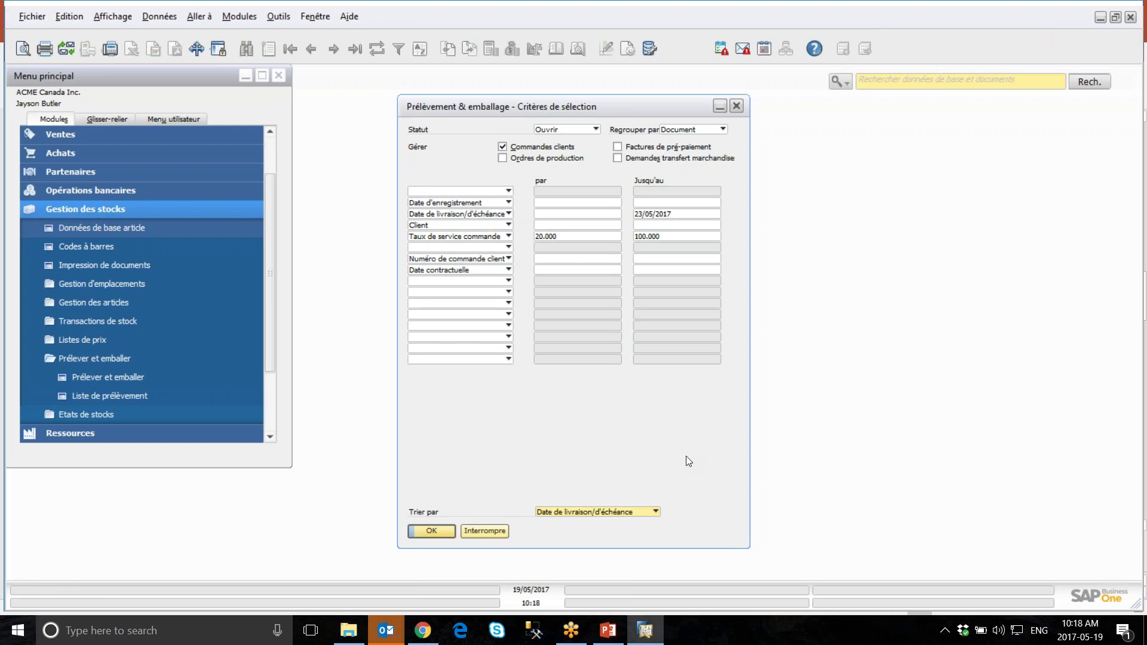
click(655, 513)
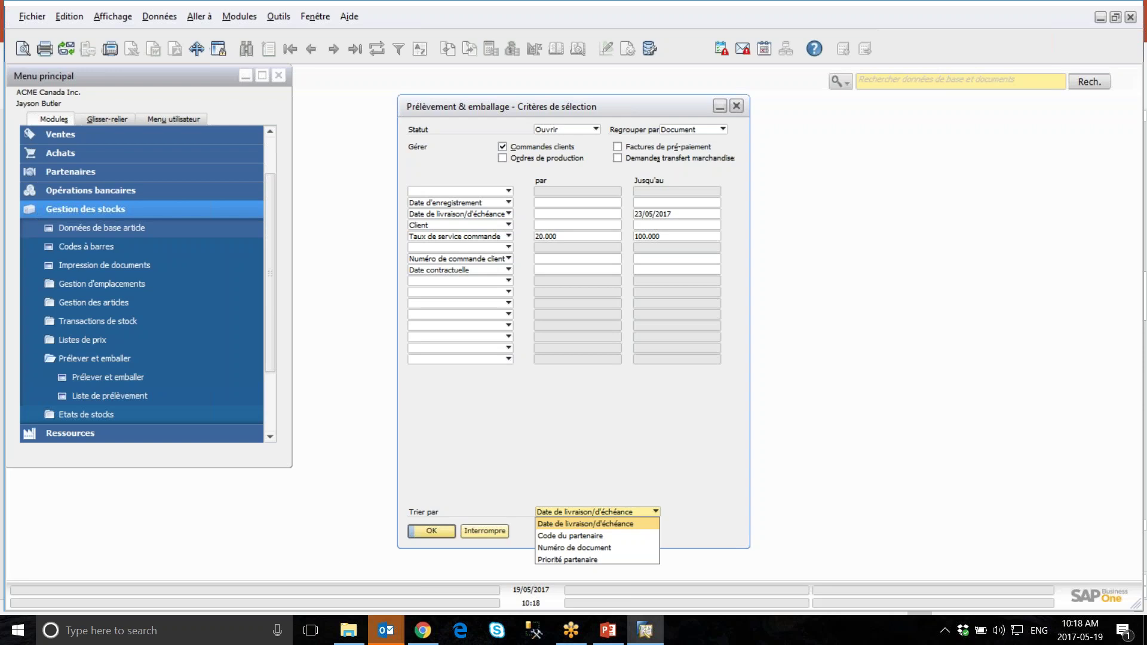
click(694, 218)
click(694, 218)
text(24)
key(Tab)
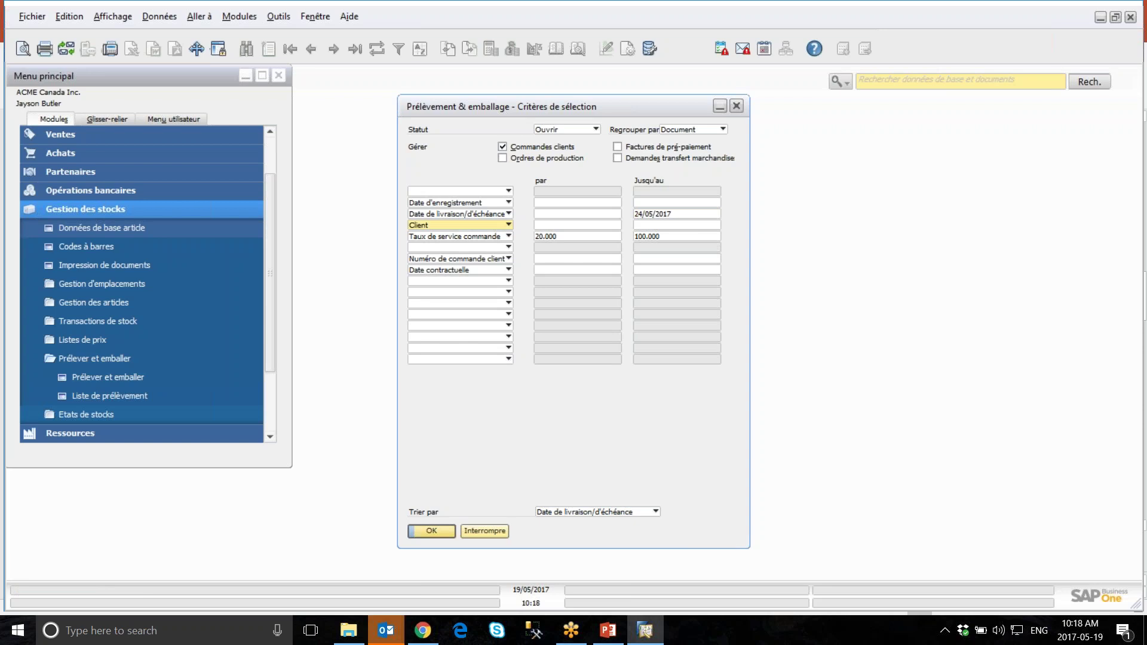
click(657, 513)
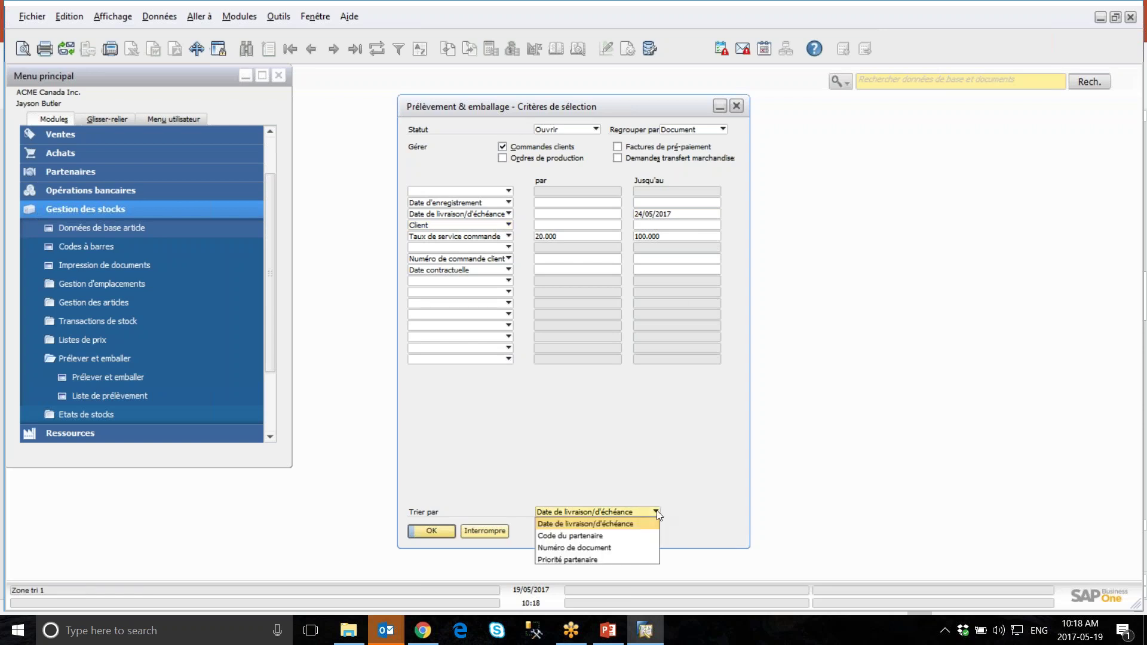
click(613, 548)
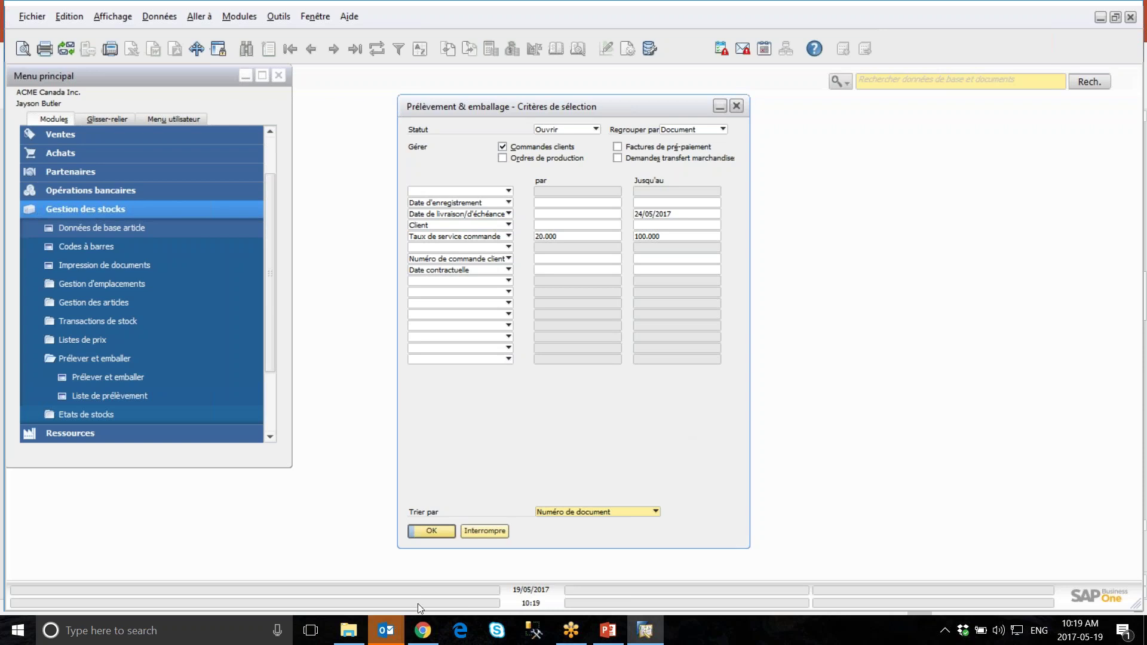
Step: Switch to the PowerPoint deck and present the "Prélever et emballer" slide with the stock allocation examples
click(615, 637)
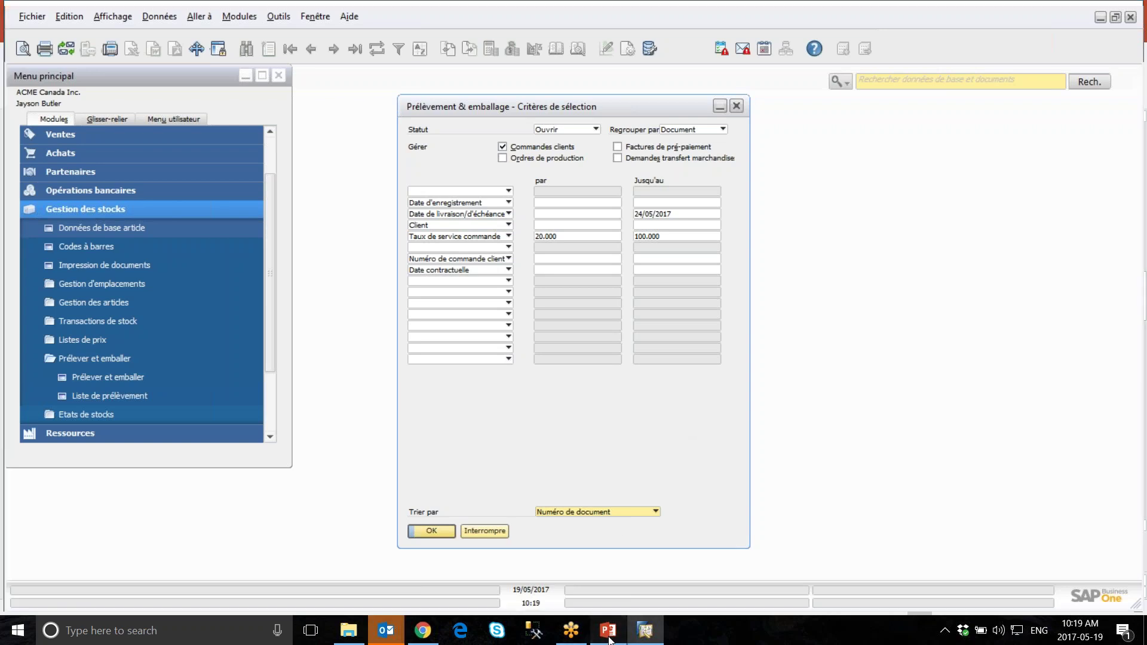
scroll(175, 493, down, 2)
click(175, 487)
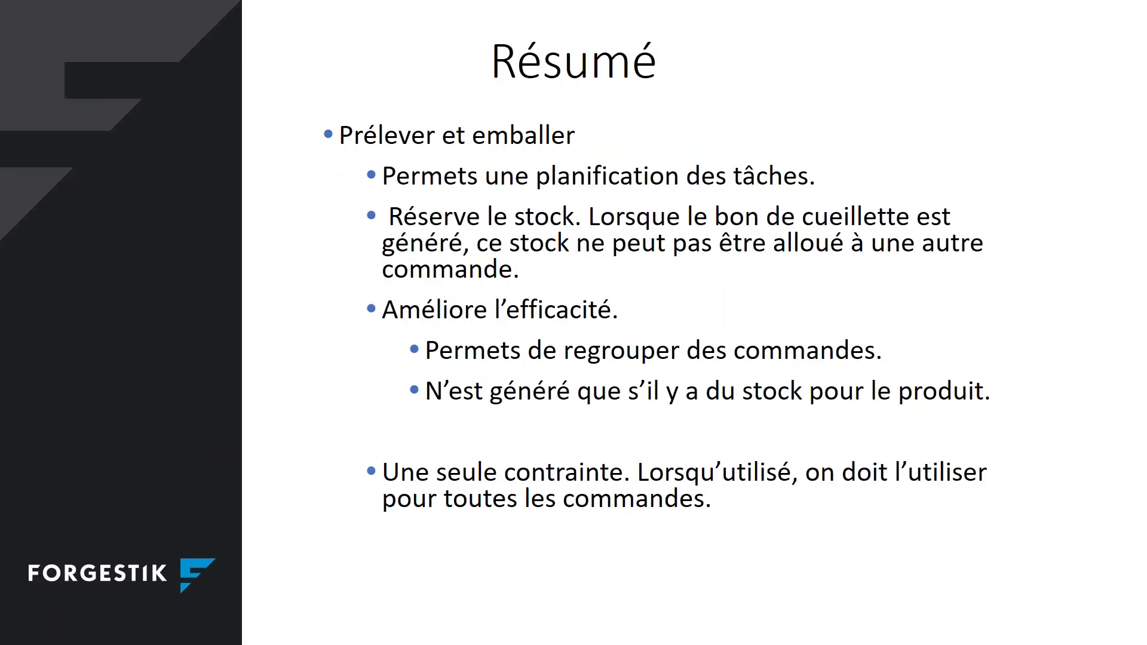
key(Left)
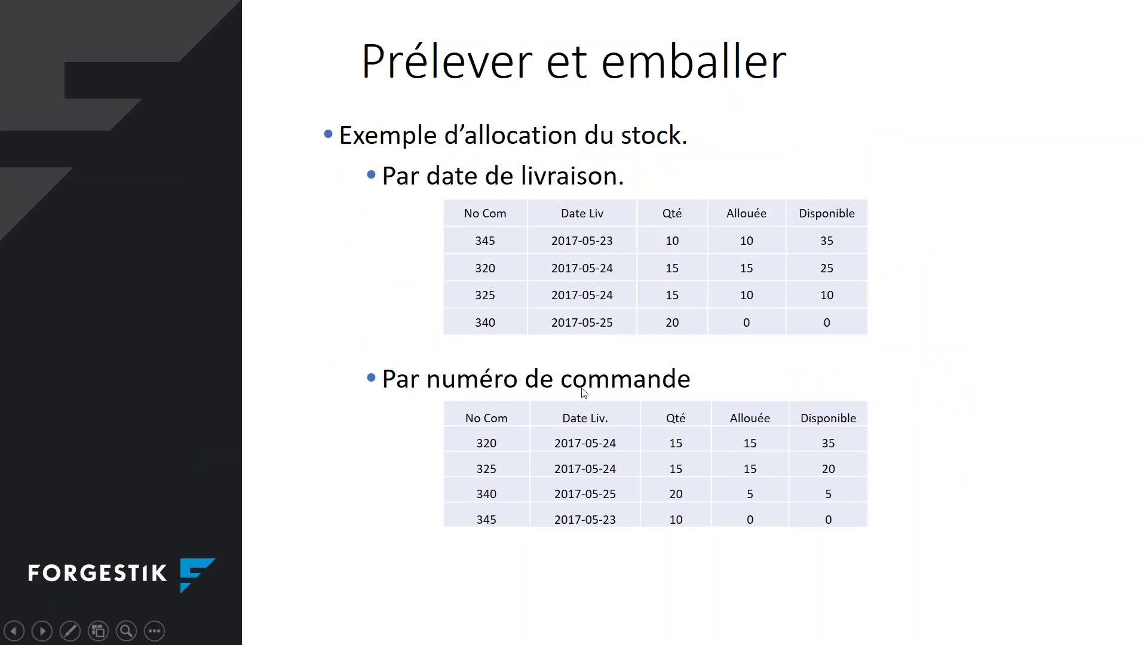
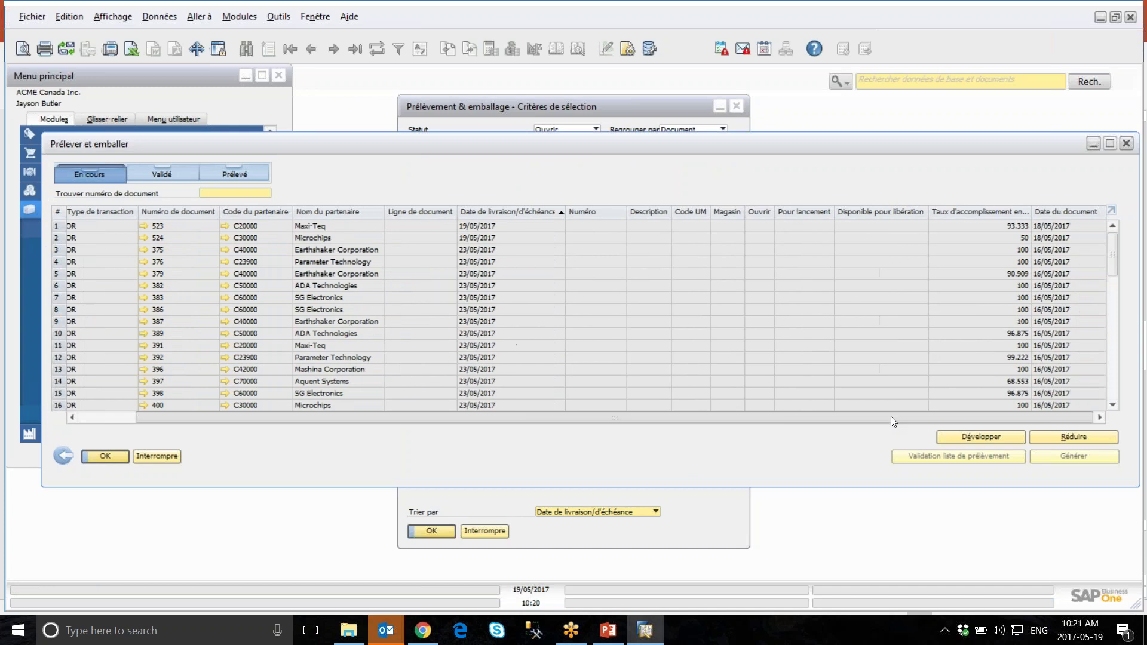
Step: Rerun the pick and pack selection sorted by Date de livraison/d'échéance and examine the item lines of the first two orders
click(58, 457)
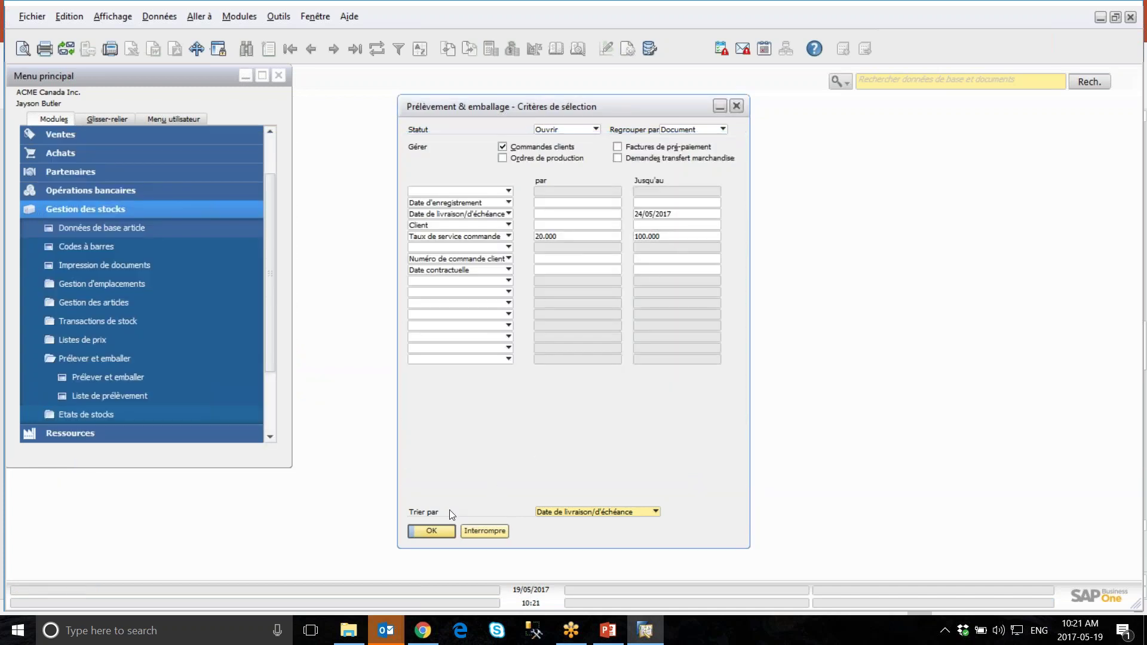
click(433, 530)
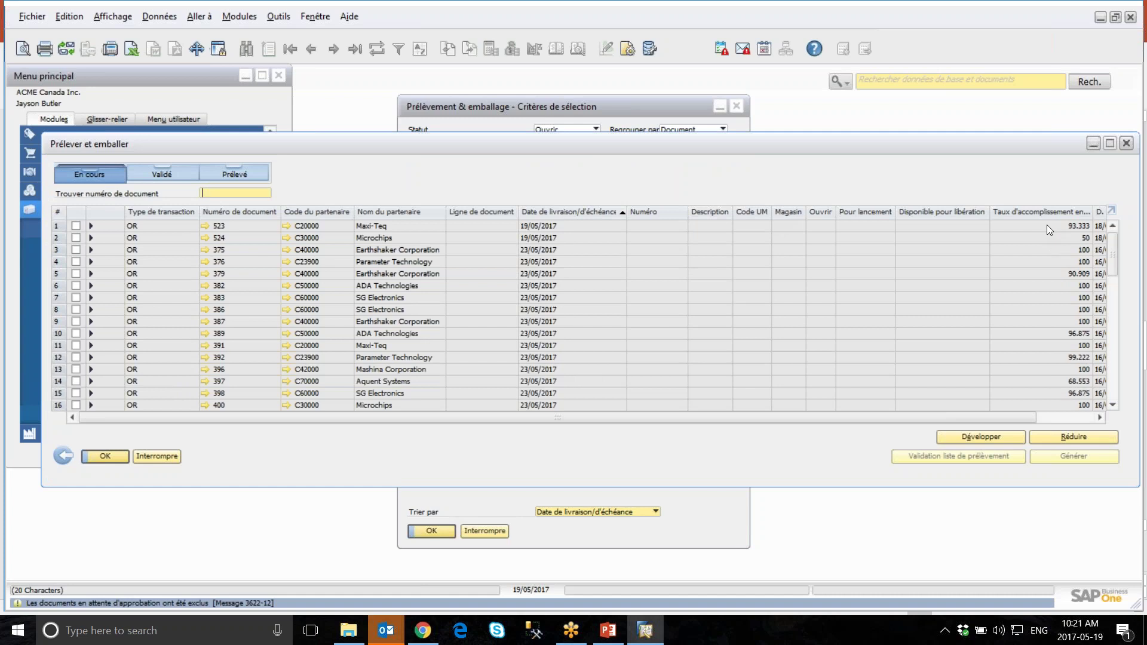
drag(1011, 413, 228, 252)
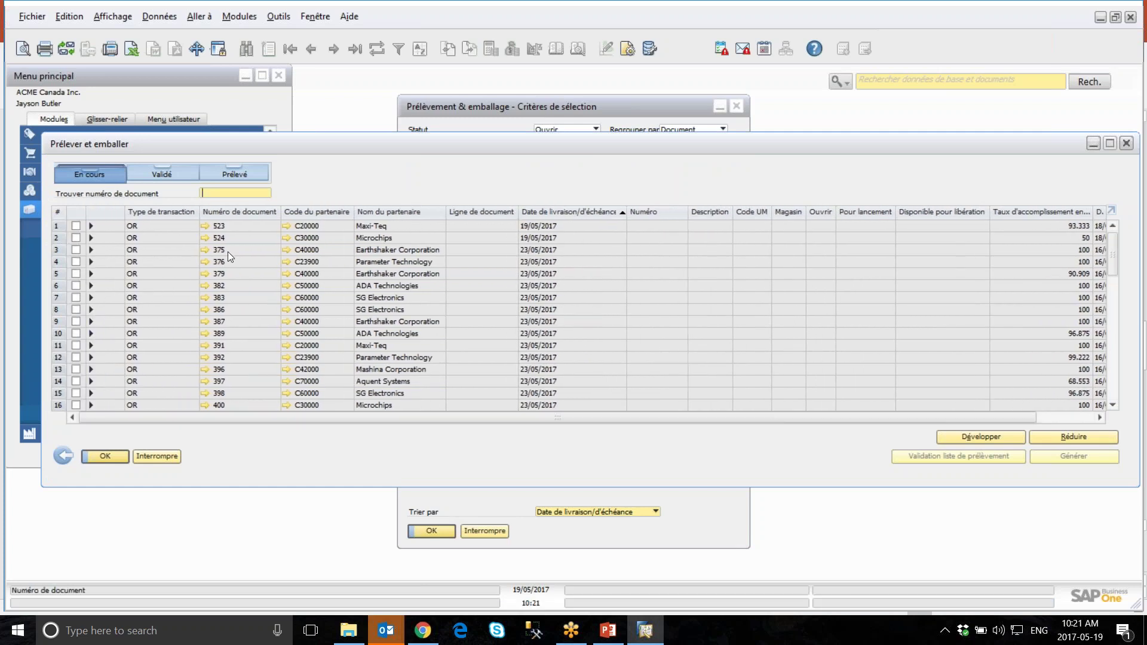
click(91, 225)
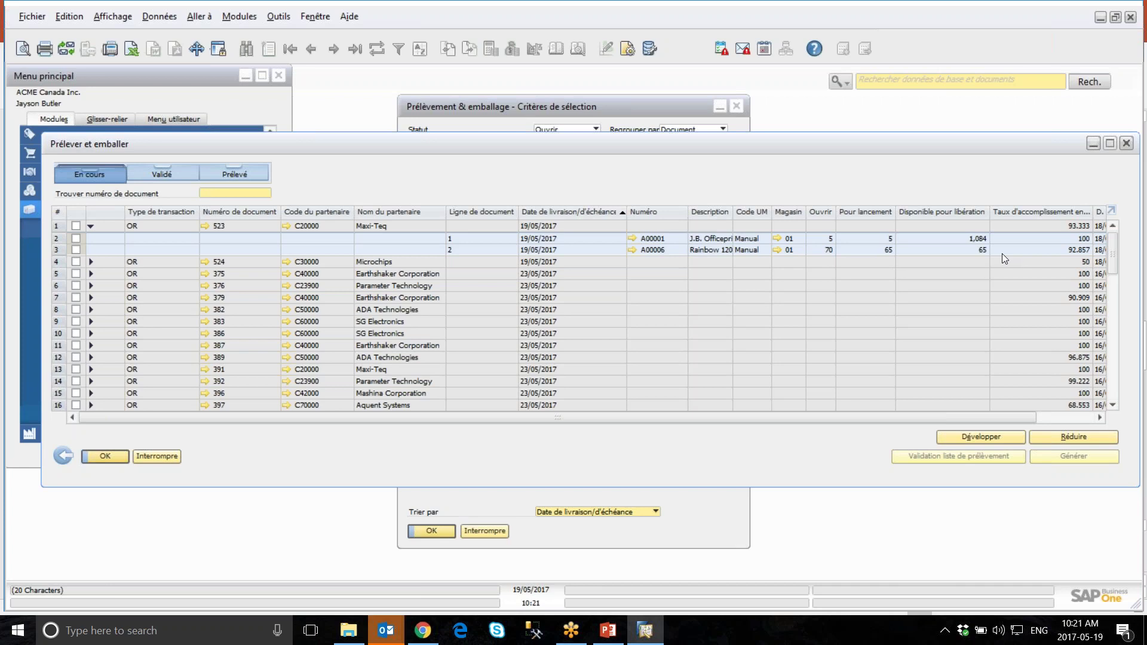
scroll(1011, 260, down, 3)
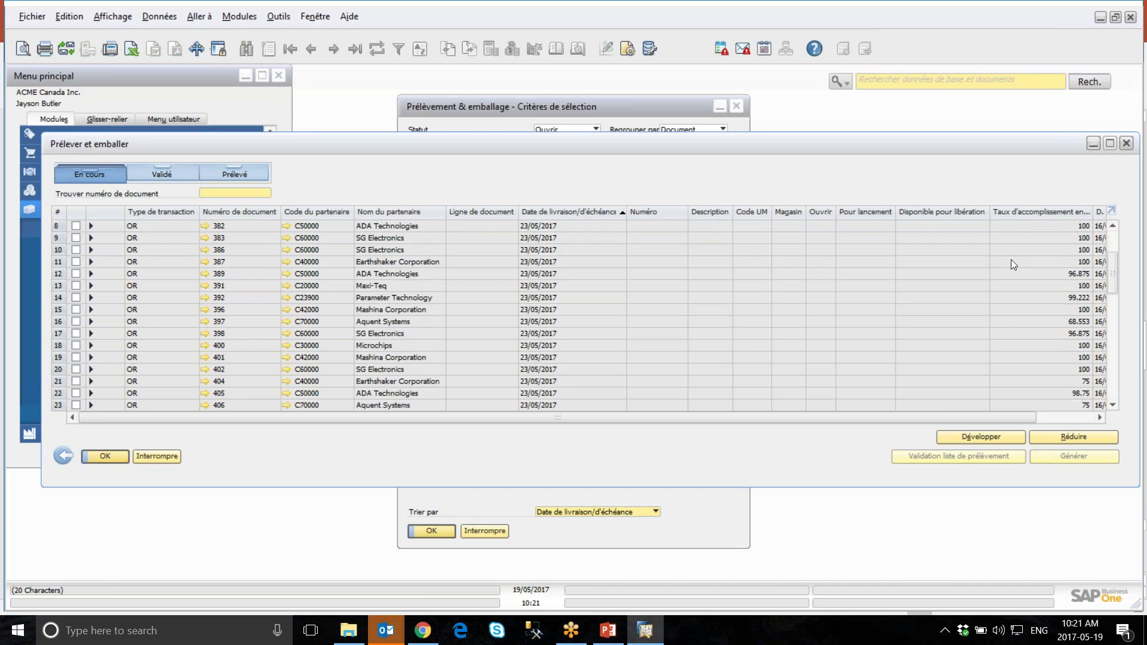
scroll(1009, 263, up, 3)
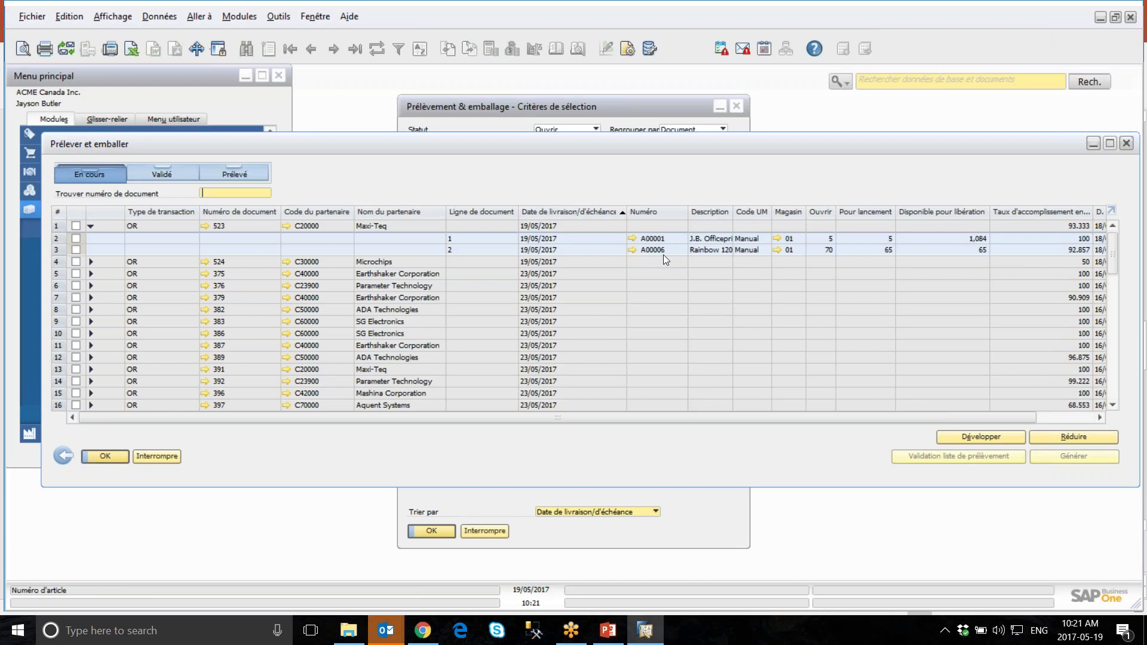
click(91, 263)
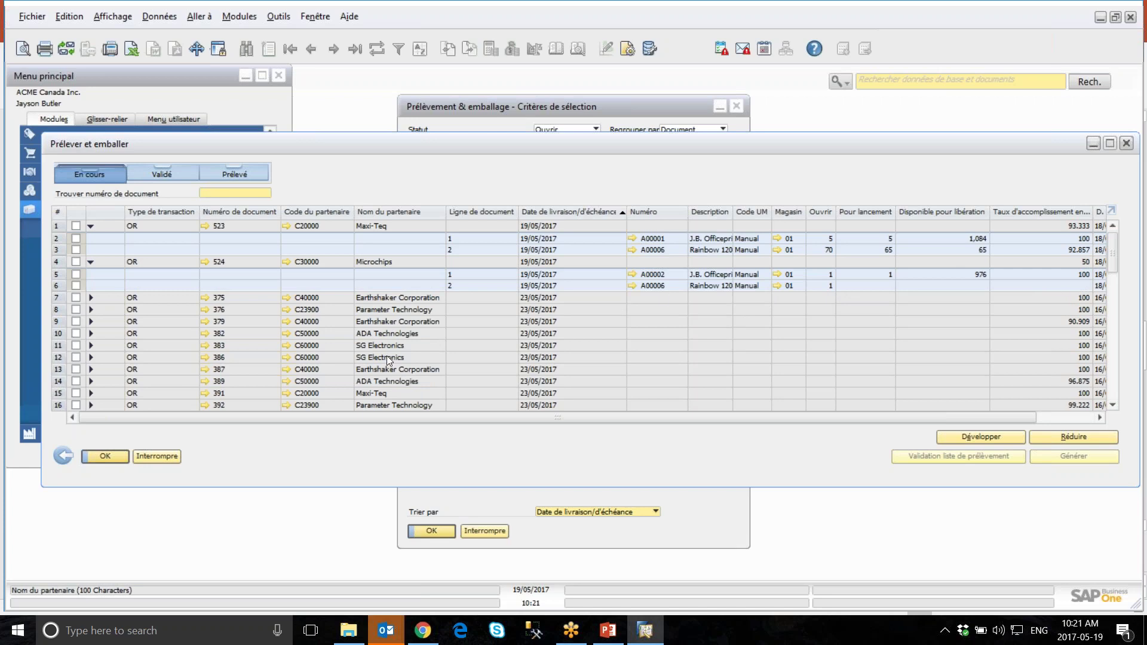
Step: Set the minimum Taux de service commande to 100 in the selection criteria and rerun the pick and pack selection
click(62, 456)
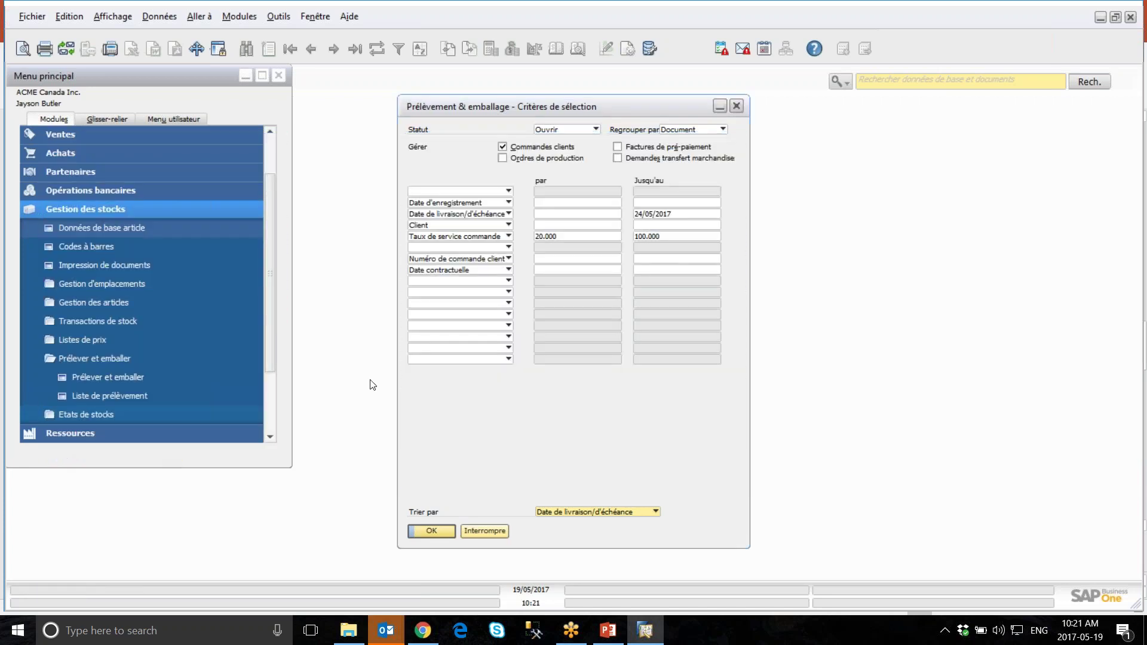
click(570, 239)
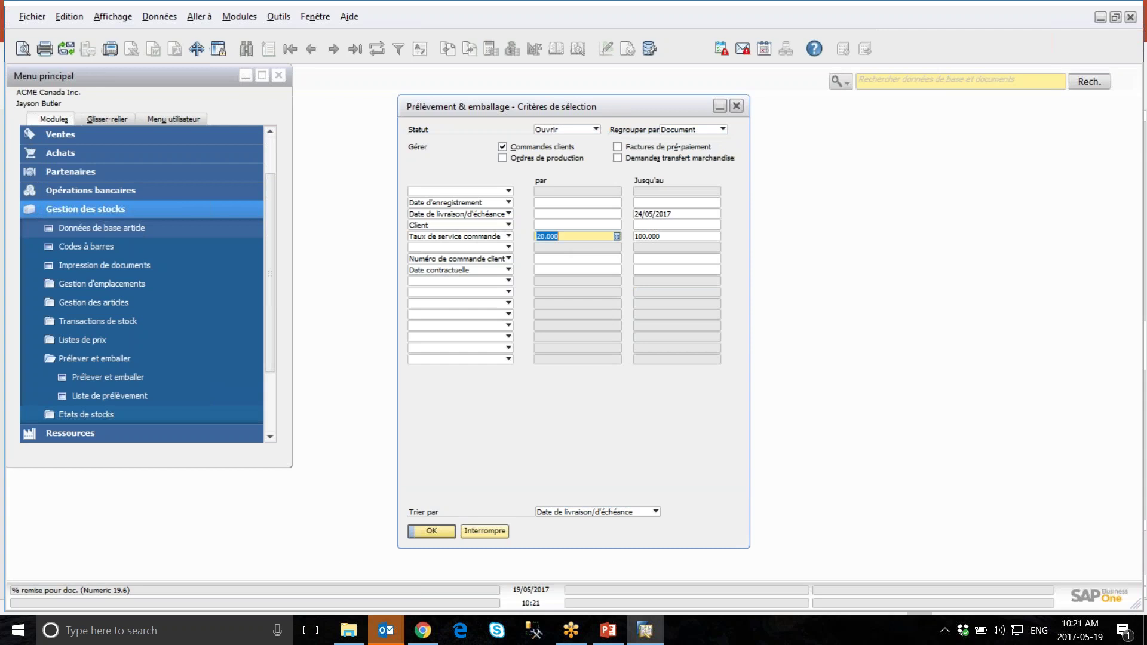
text(100)
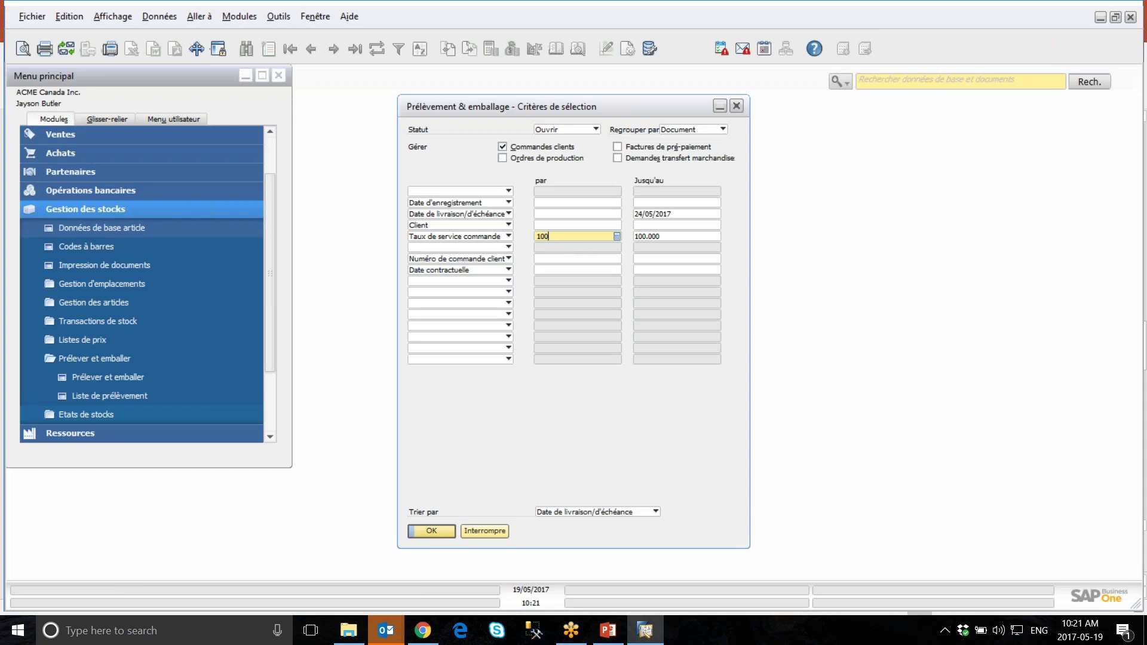
key(Tab)
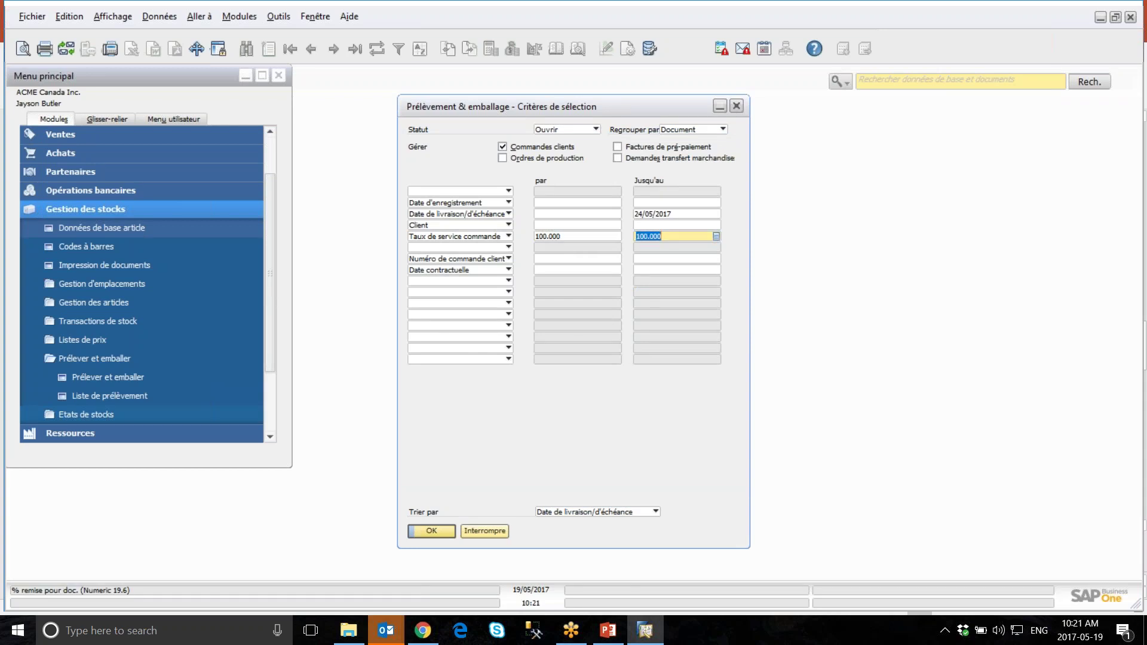
click(431, 531)
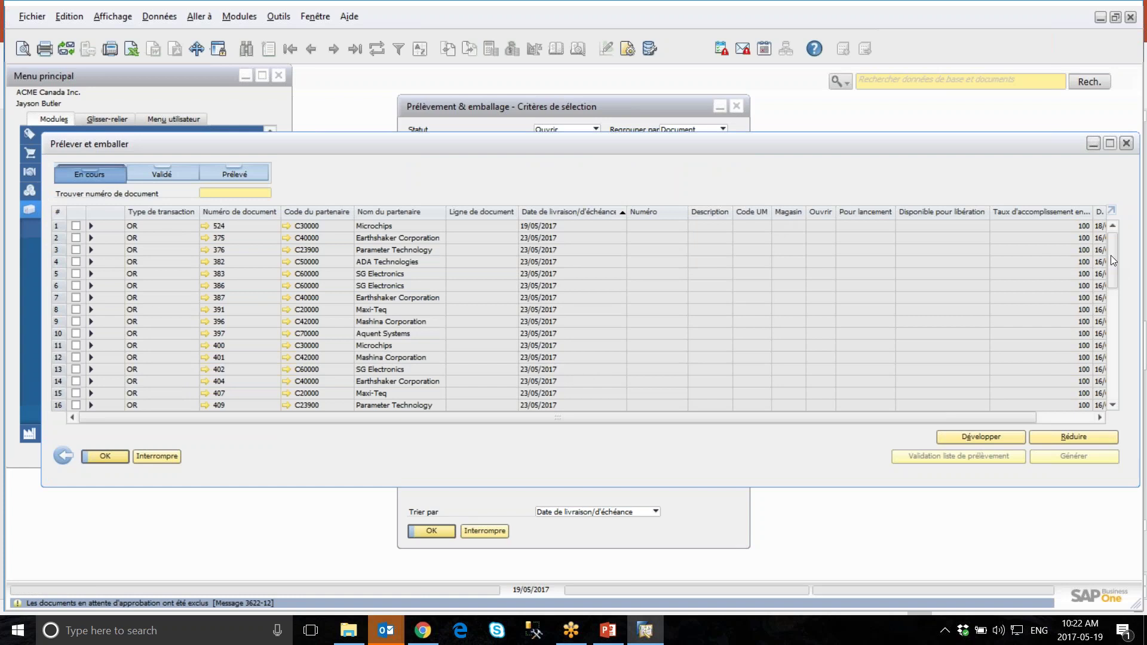
Step: Expand the first three open orders to show their item lines and select all three for release
click(91, 225)
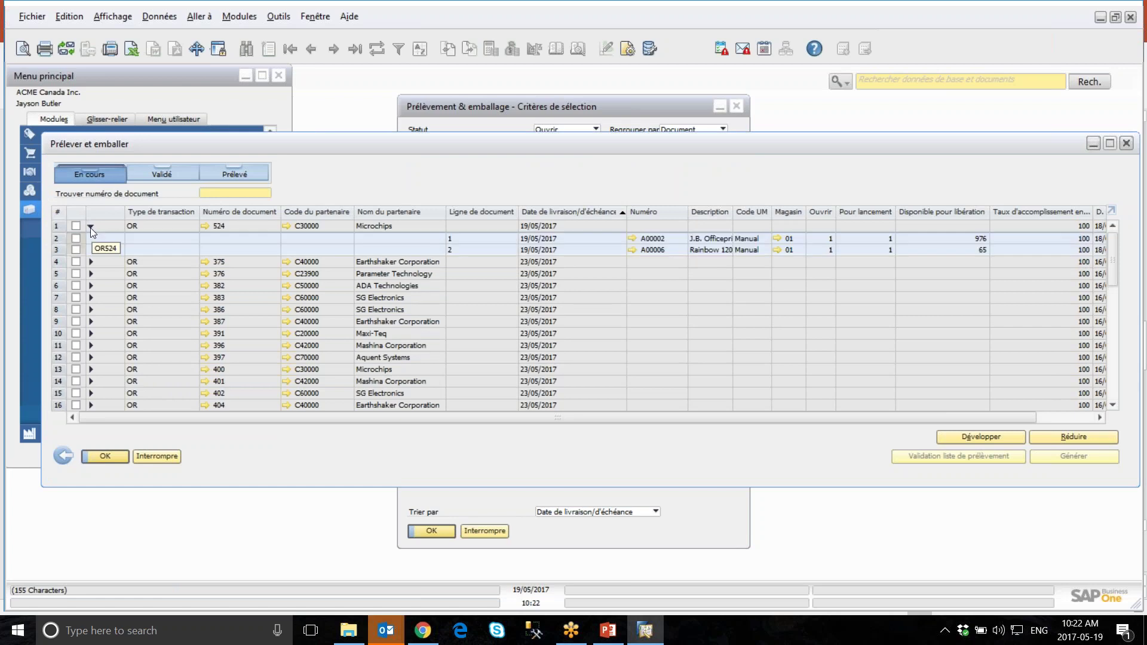
click(91, 261)
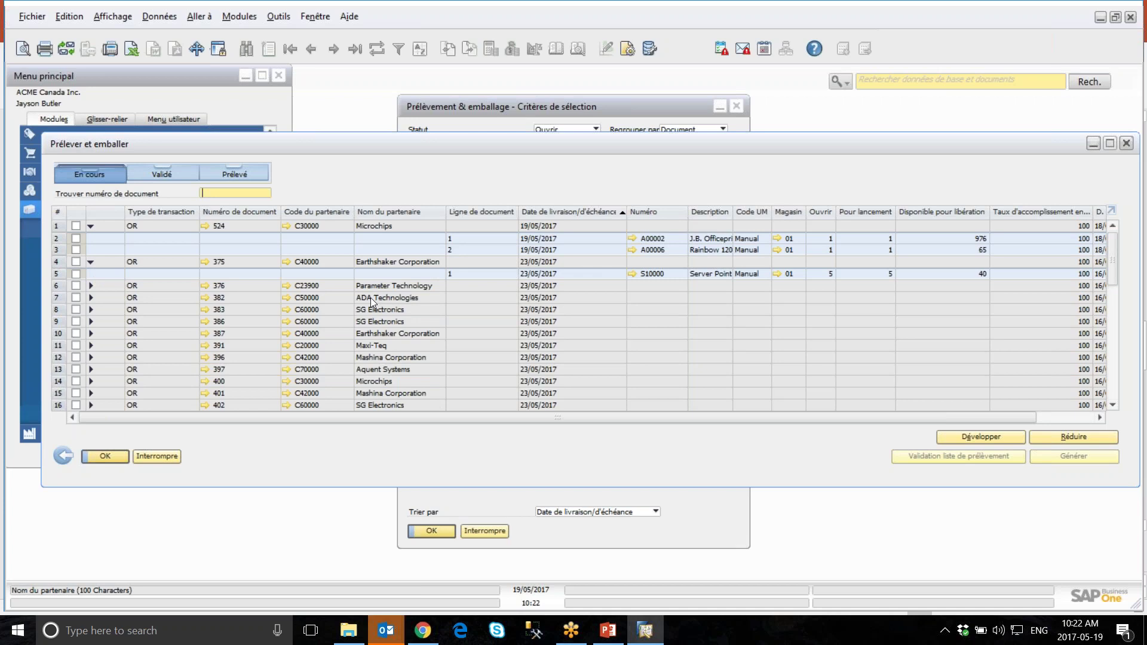
click(90, 285)
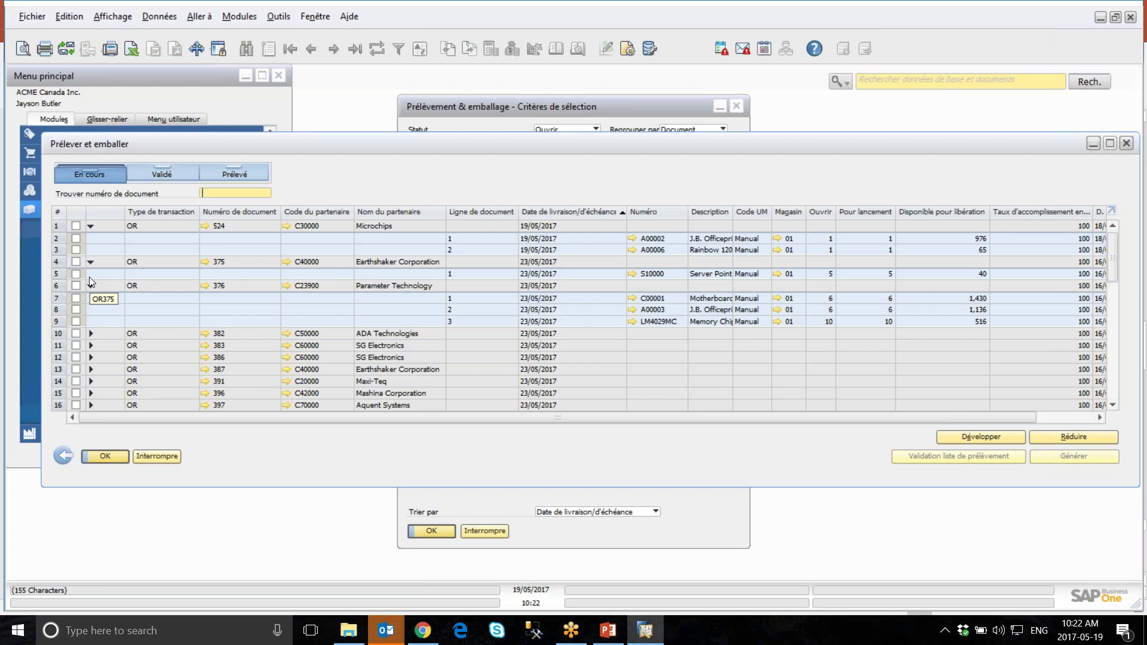
click(76, 225)
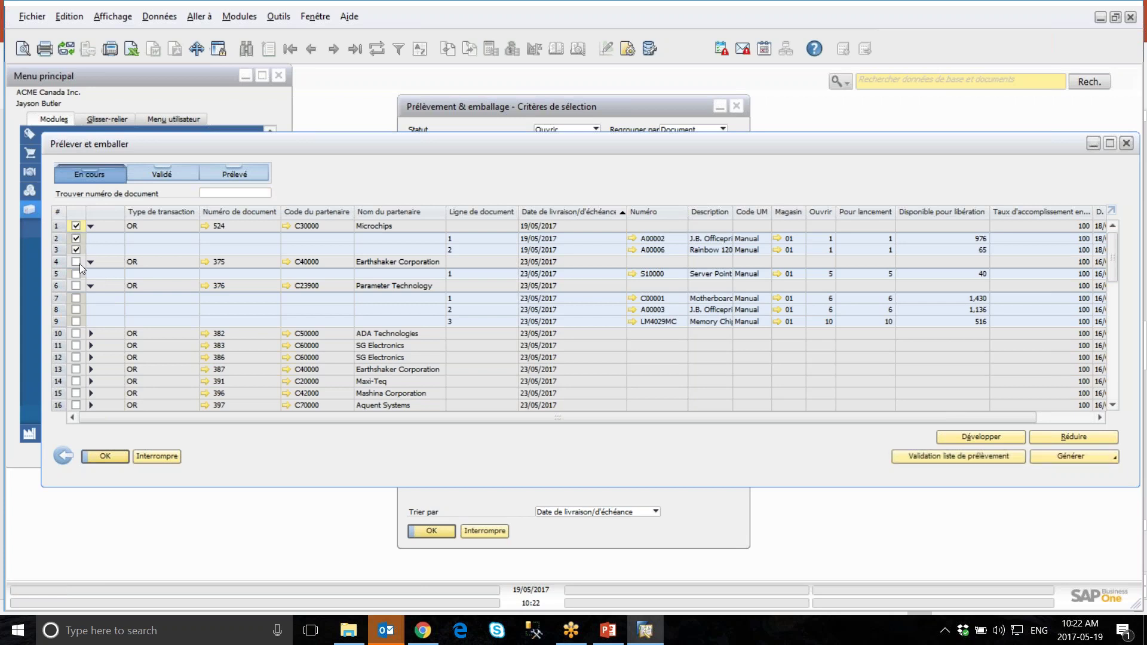
click(76, 285)
Step: Start picking list validation for the selected orders and preview the picking list details without any splitting
click(1082, 458)
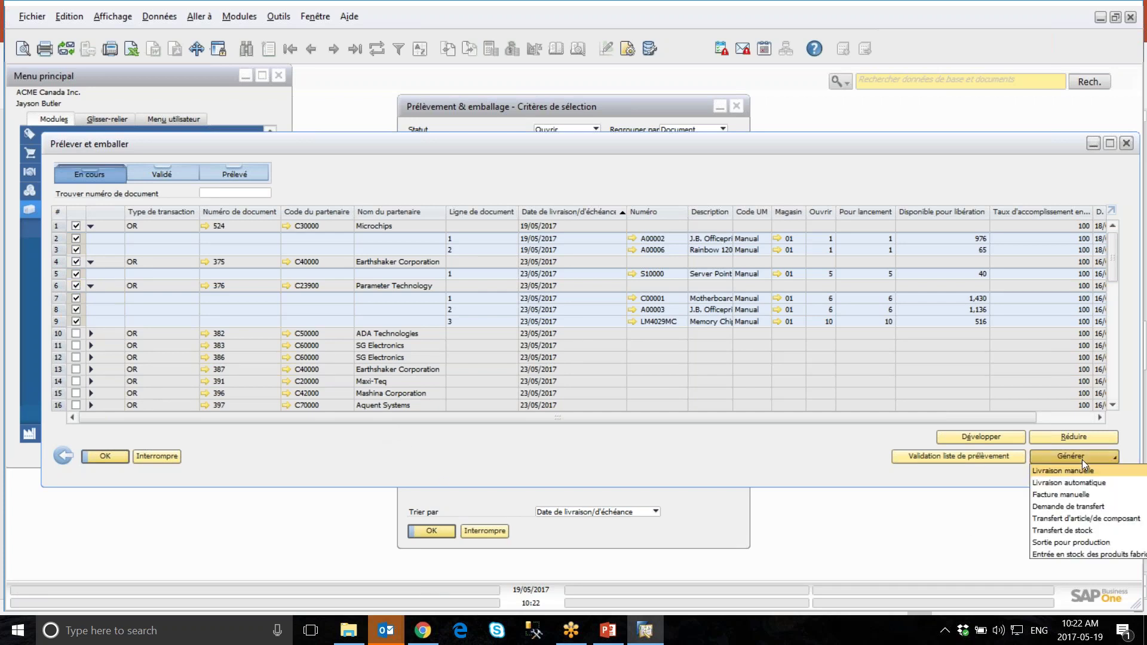
click(969, 481)
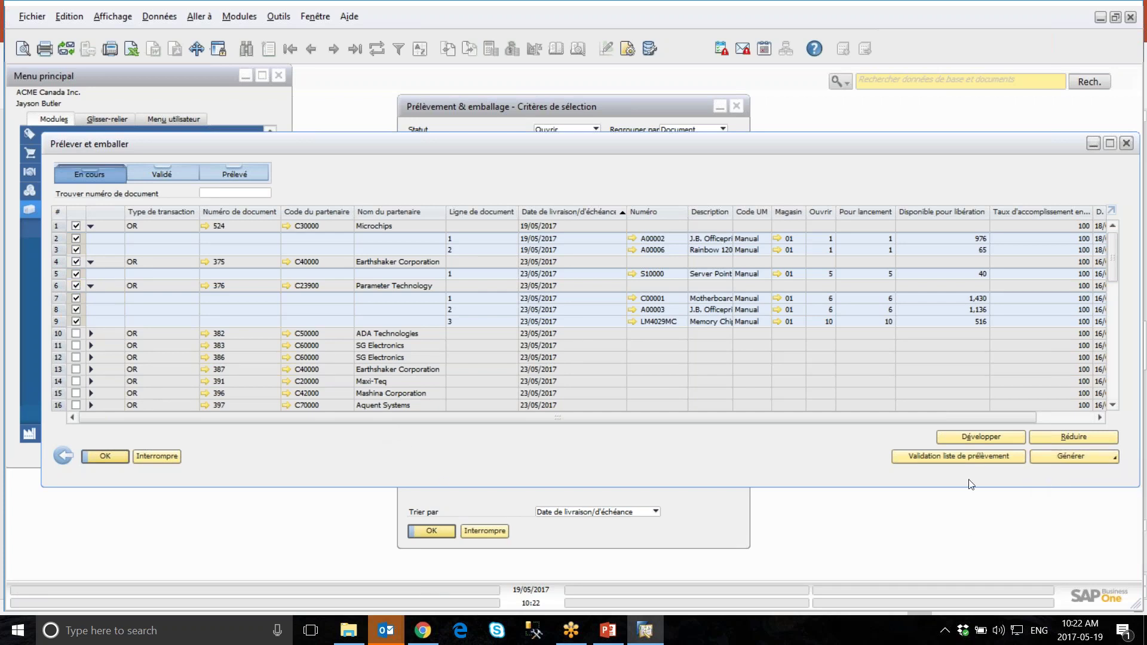
click(938, 454)
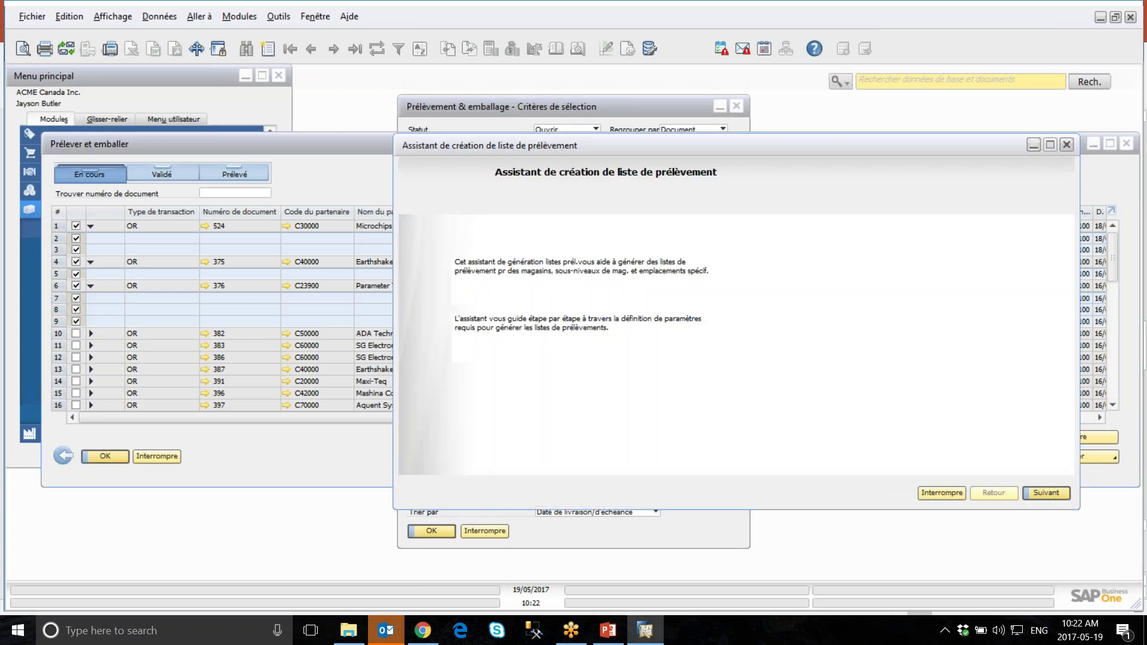
click(1046, 493)
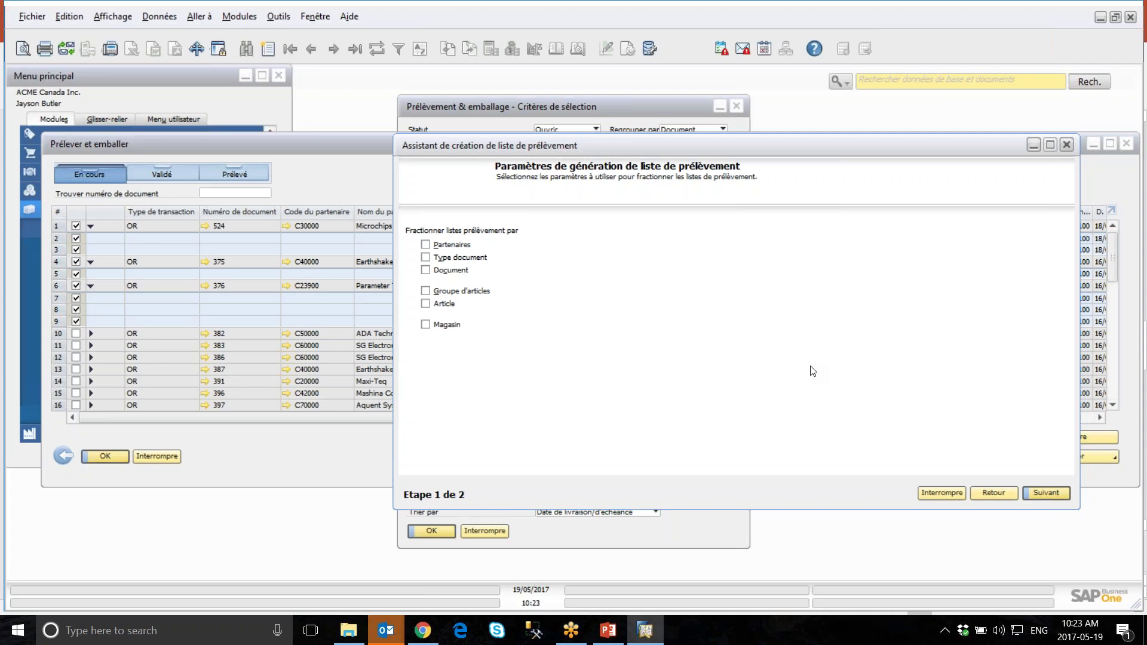
click(425, 270)
click(1045, 494)
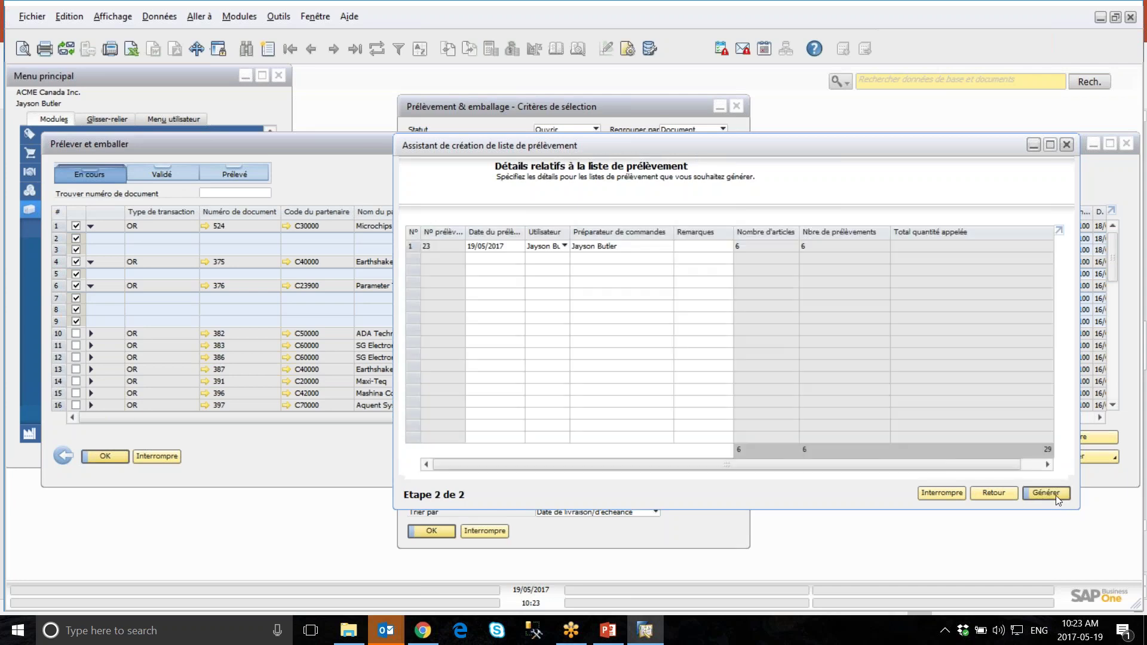
Step: Split the picking lists by Document in the wizard and generate them
click(994, 493)
click(426, 270)
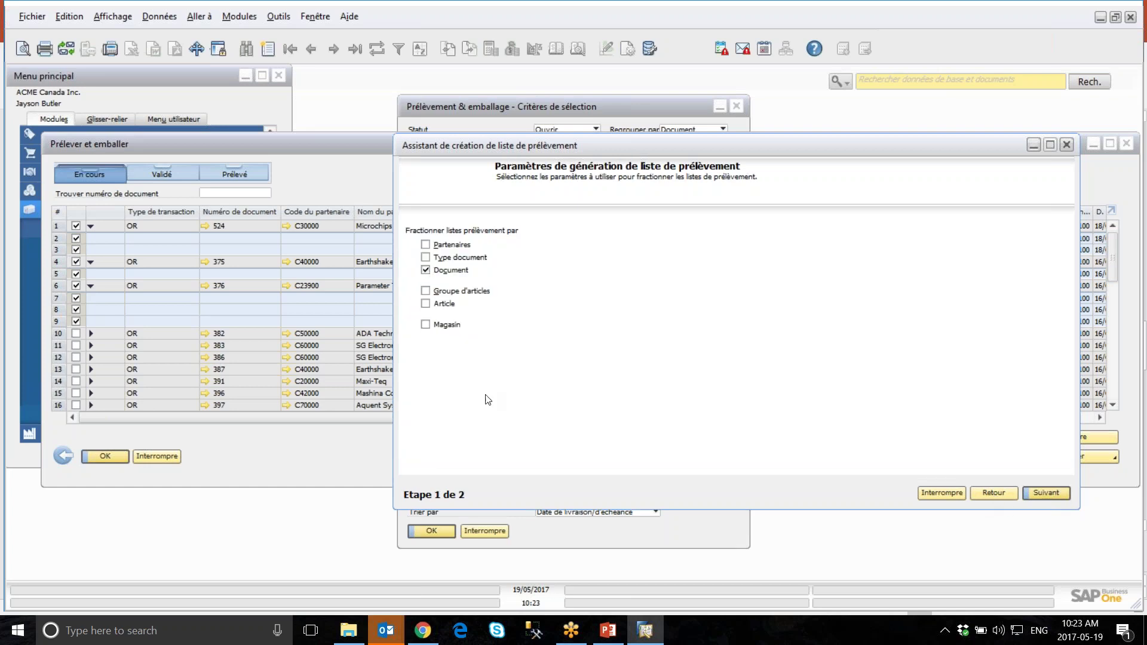
click(1047, 493)
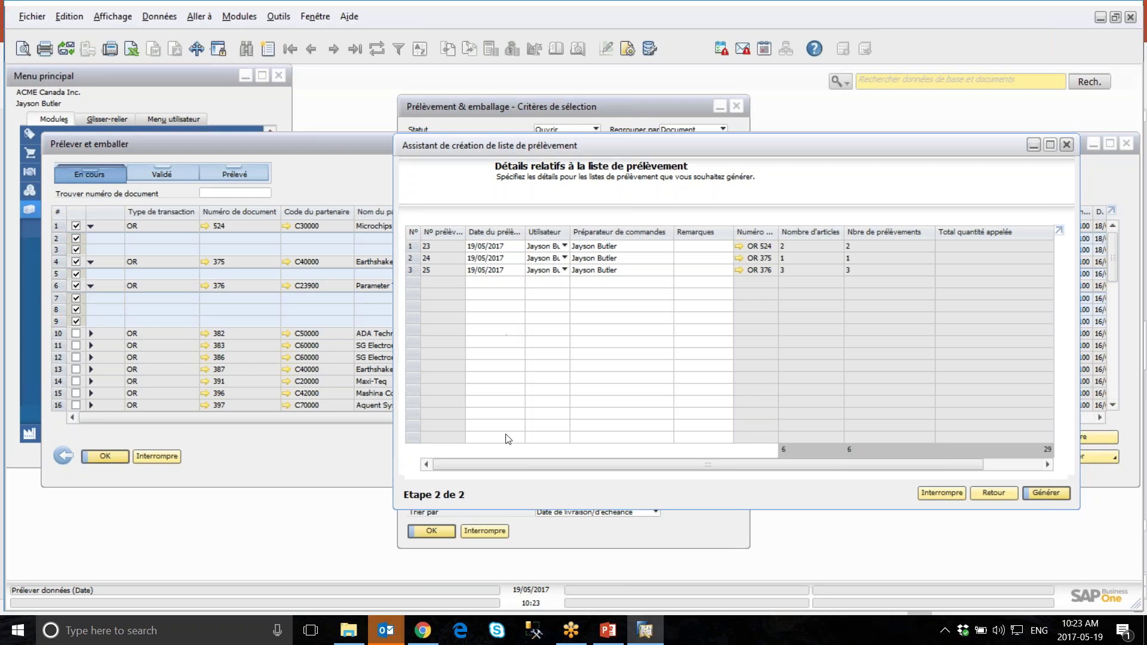
click(1040, 497)
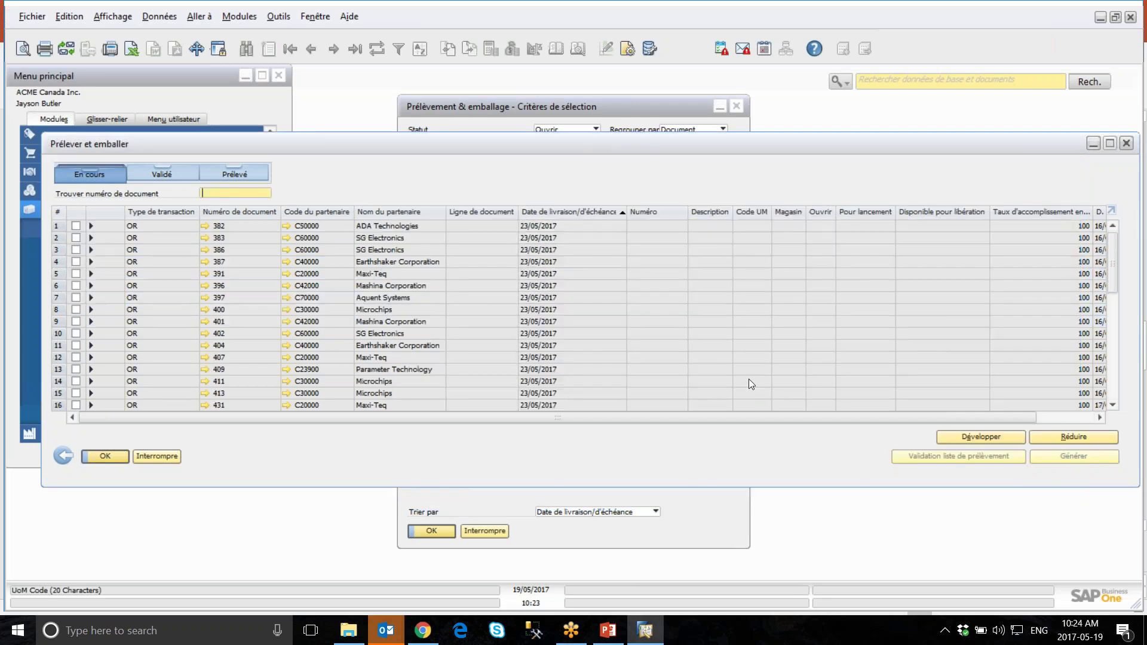
Step: Return to the selection criteria, open the Liste de prélèvement form, browse back to picking list 23, and close the form
click(65, 457)
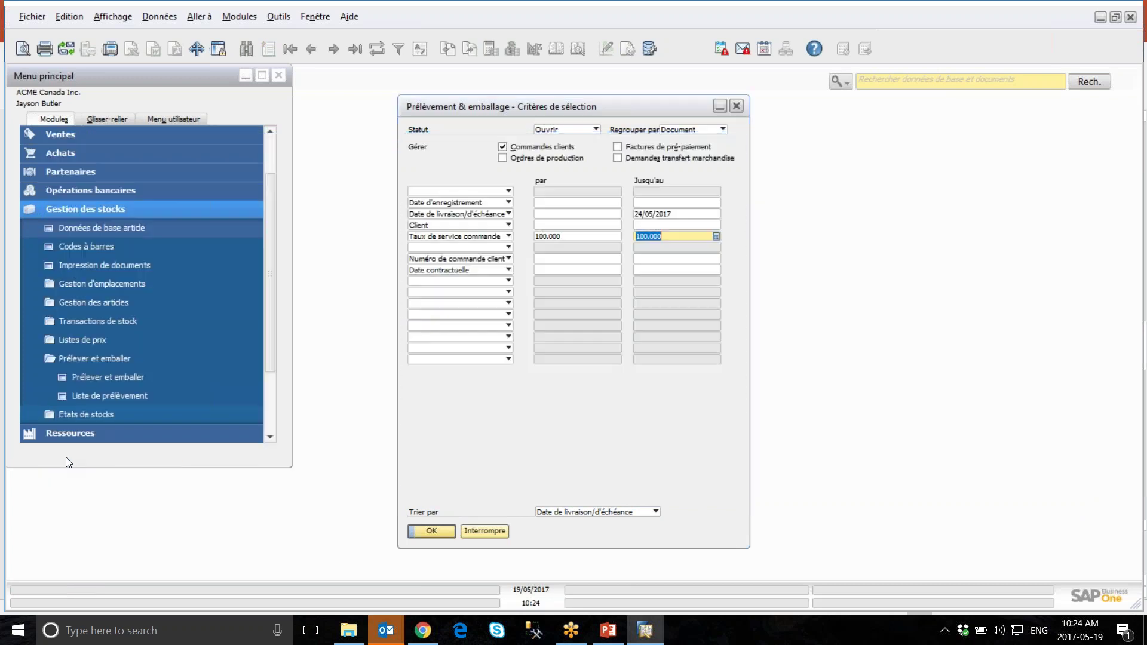
click(110, 396)
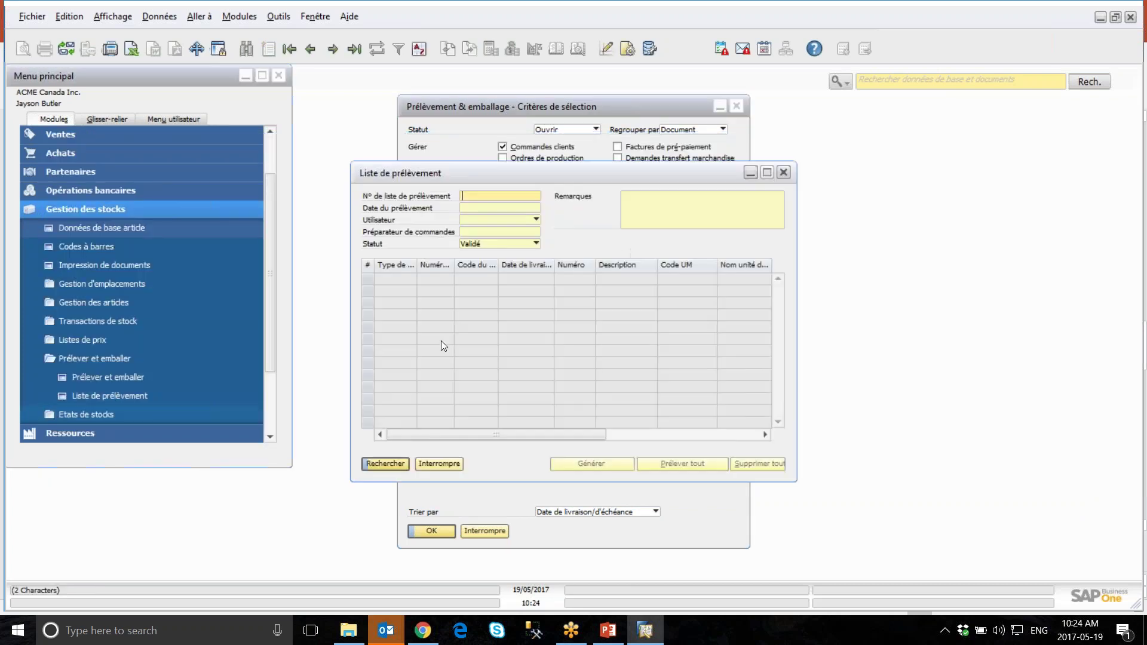
click(310, 49)
click(310, 49)
click(310, 49)
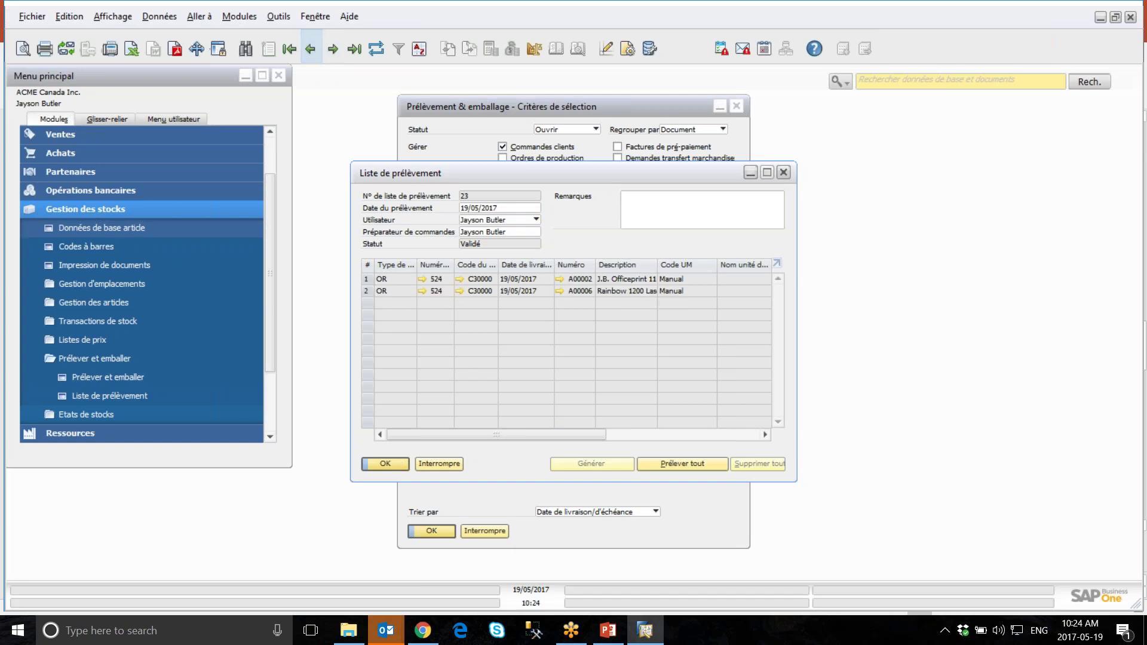
click(442, 464)
Step: Open Impression de documents in the Ventes module and set the document type to Liste de prélèvement
scroll(179, 299, down, 3)
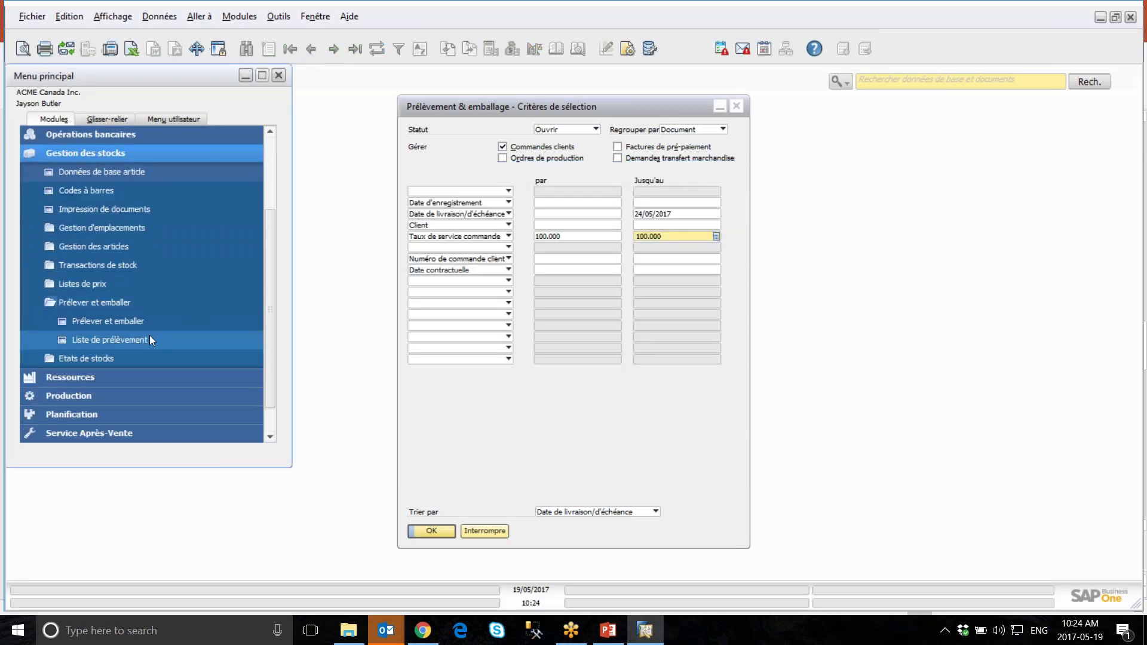
click(105, 357)
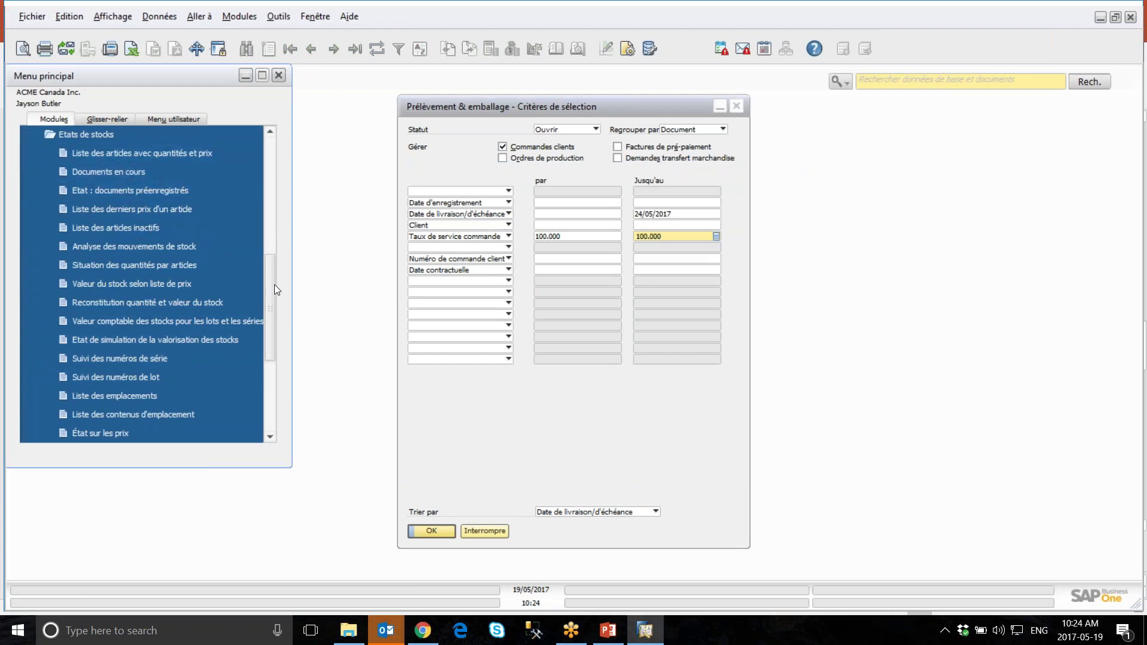
drag(273, 285, 130, 195)
click(85, 141)
scroll(169, 311, down, 5)
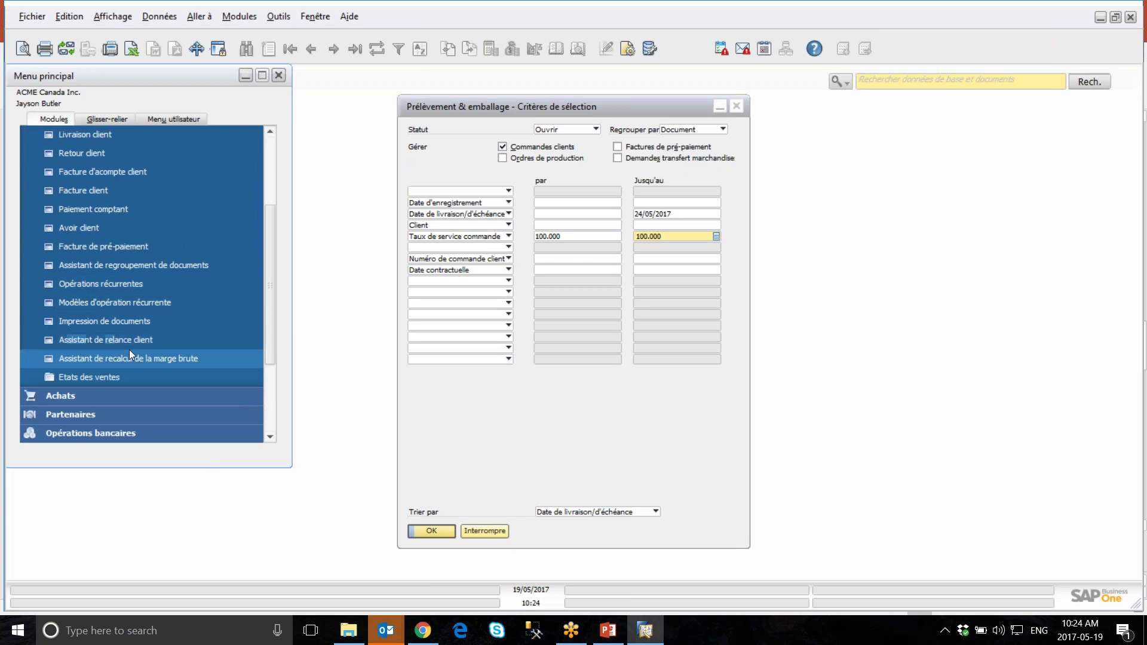
click(114, 321)
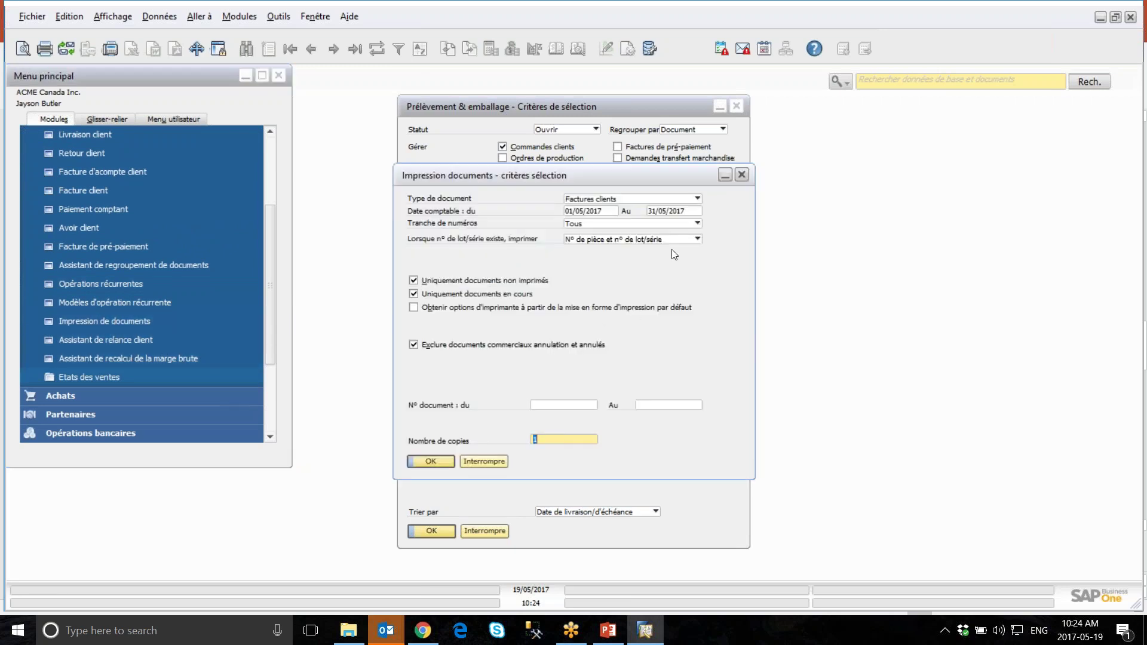
click(697, 198)
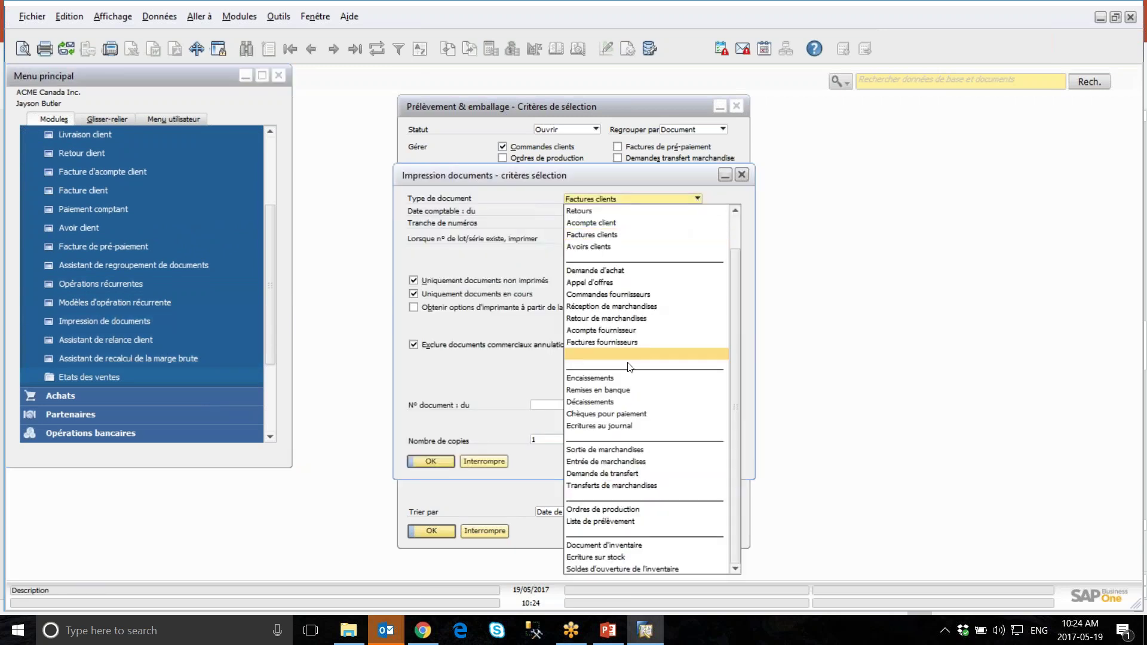
click(620, 522)
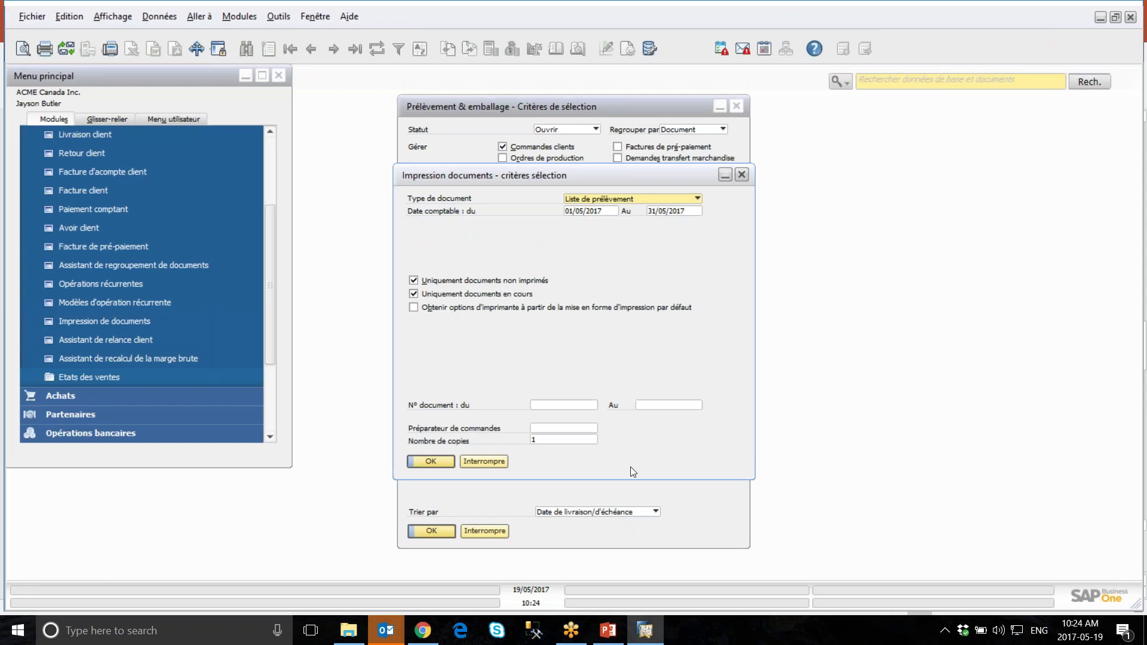
Step: List the unprinted open picking lists, select list 25, and close both the print list and the selection criteria without printing
click(589, 212)
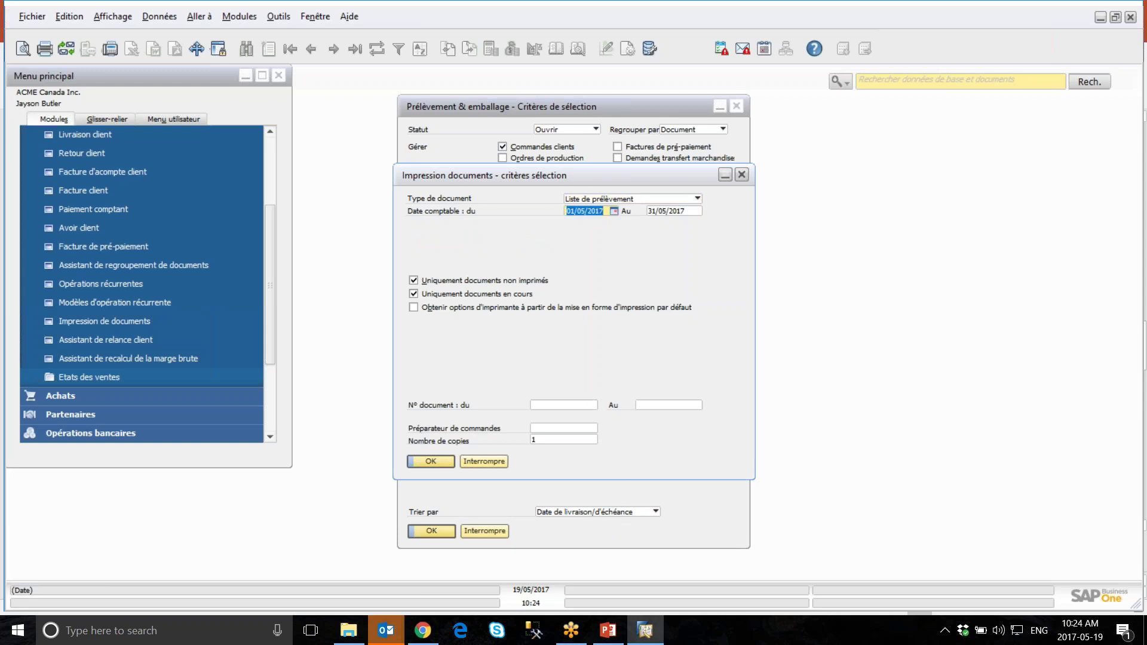
click(430, 461)
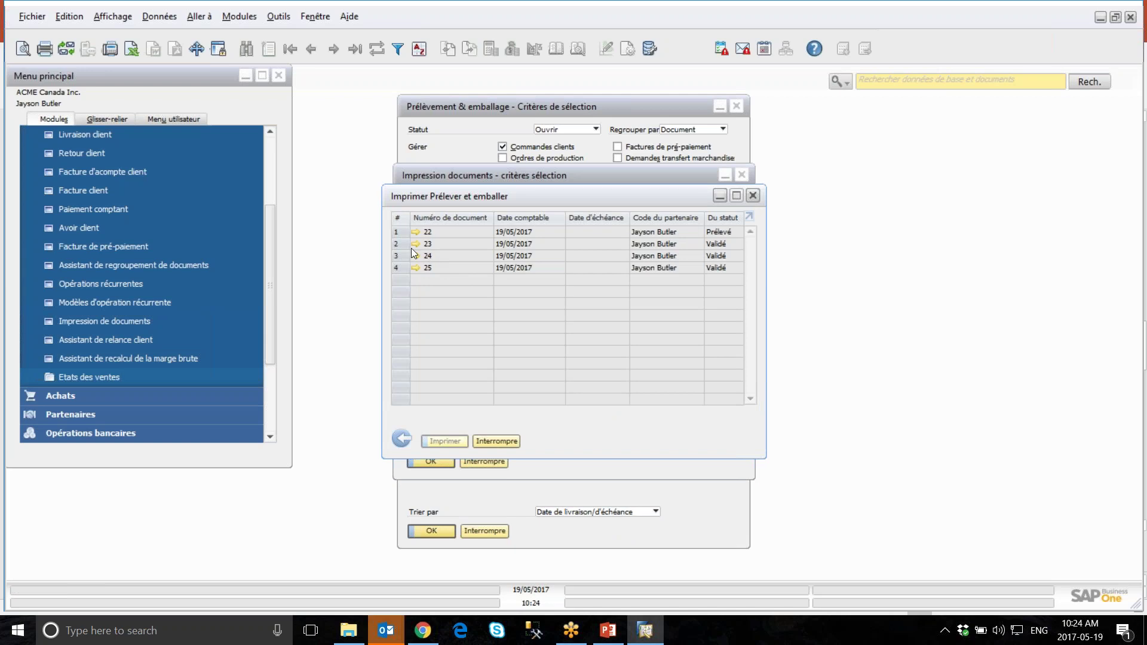
click(396, 245)
click(399, 270)
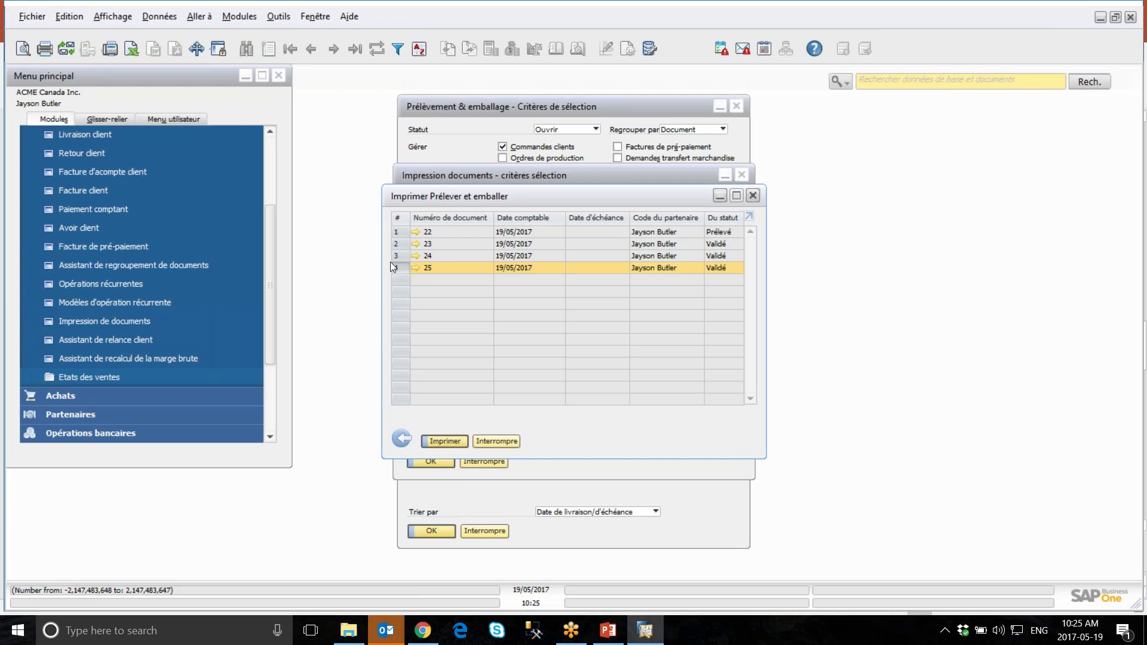
click(501, 439)
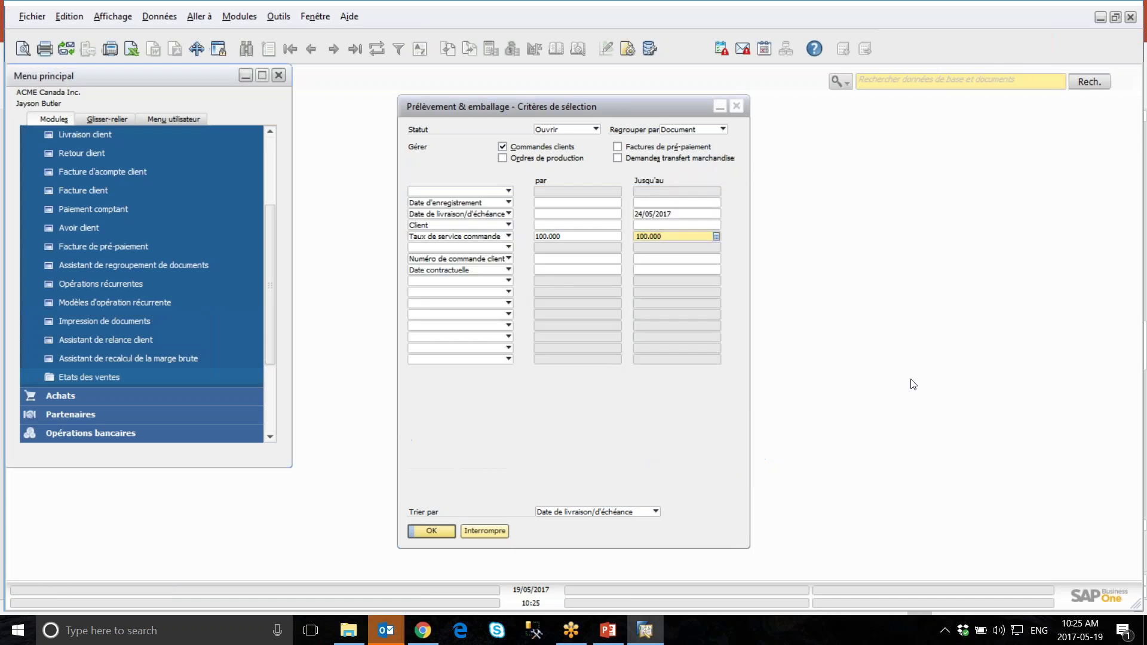
click(498, 533)
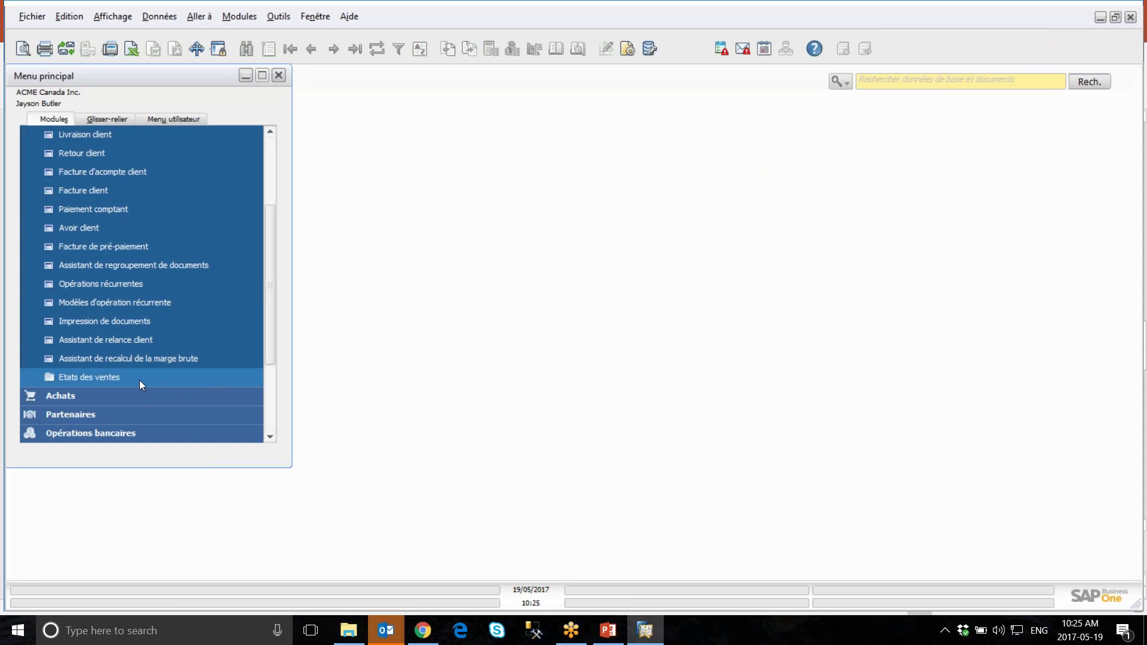
Step: Open Liste de prélèvement under Gestion des stocks and bring up the latest picking list, number 25
drag(270, 338, 270, 392)
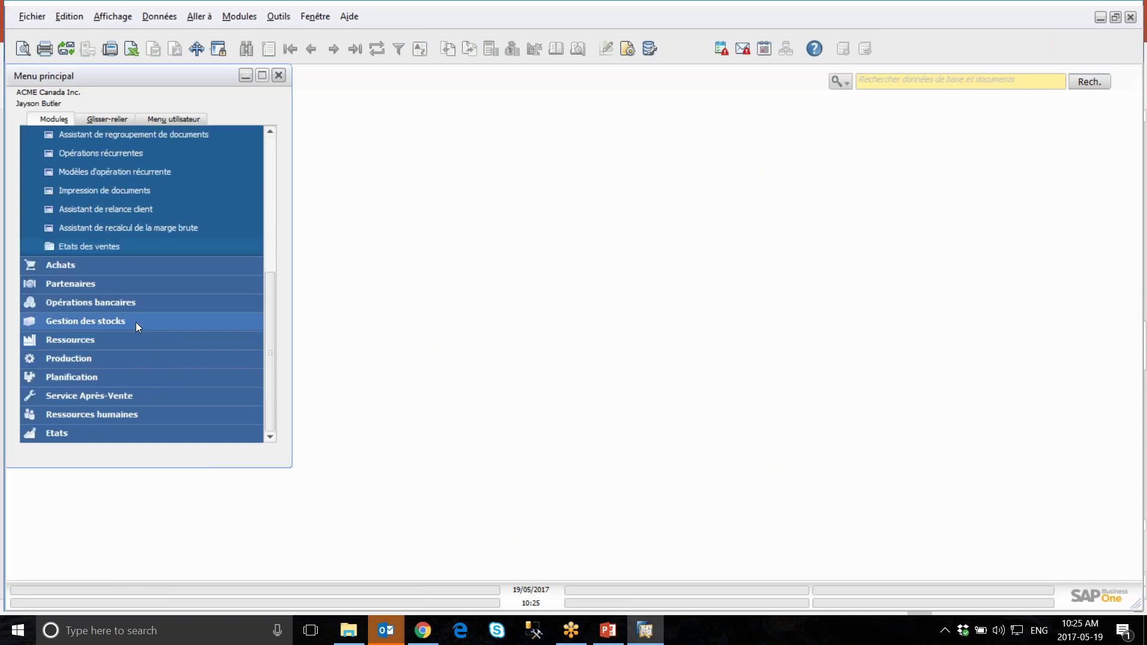
click(135, 321)
click(100, 339)
click(126, 378)
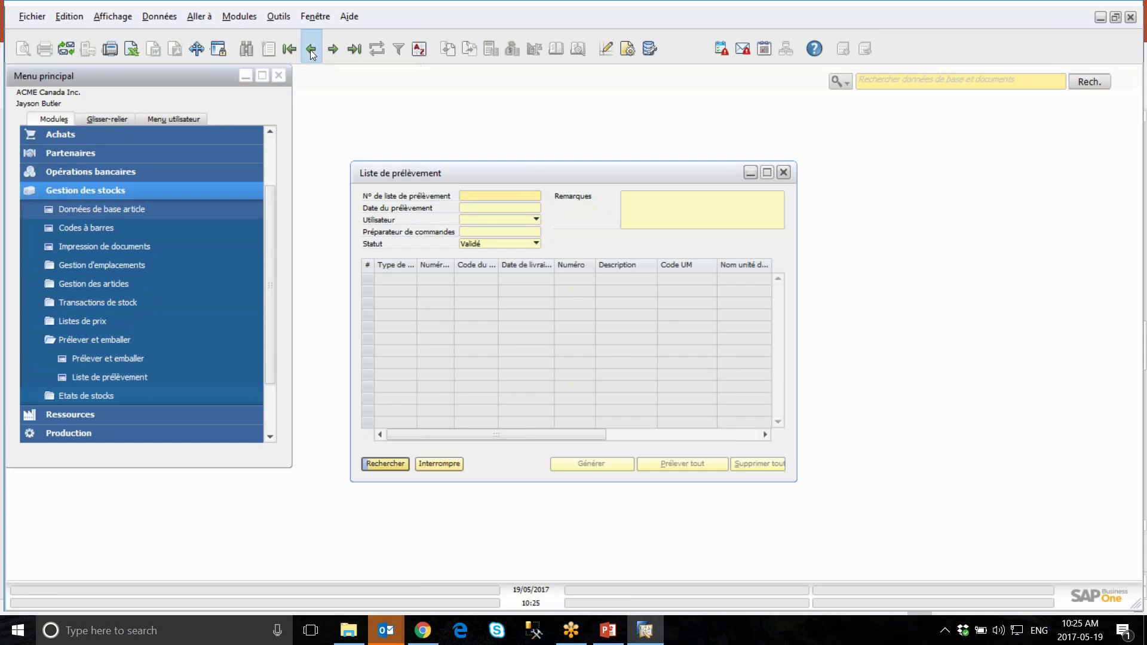
click(310, 49)
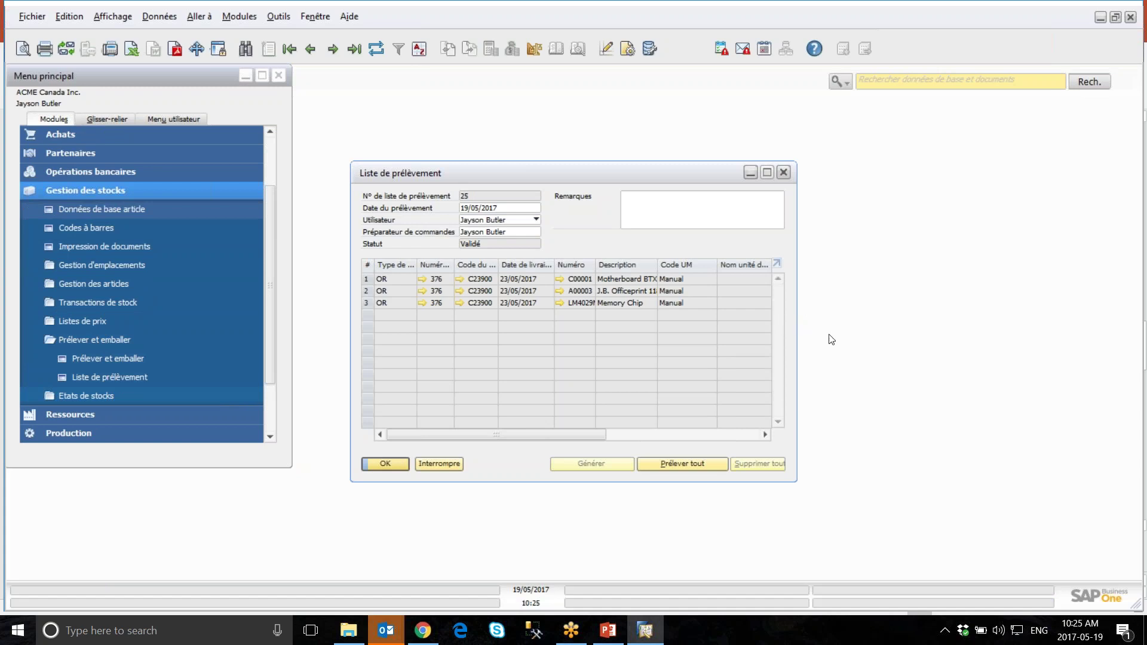
Step: Pick all lines of picking list 25 in full and update the list
drag(605, 433, 748, 430)
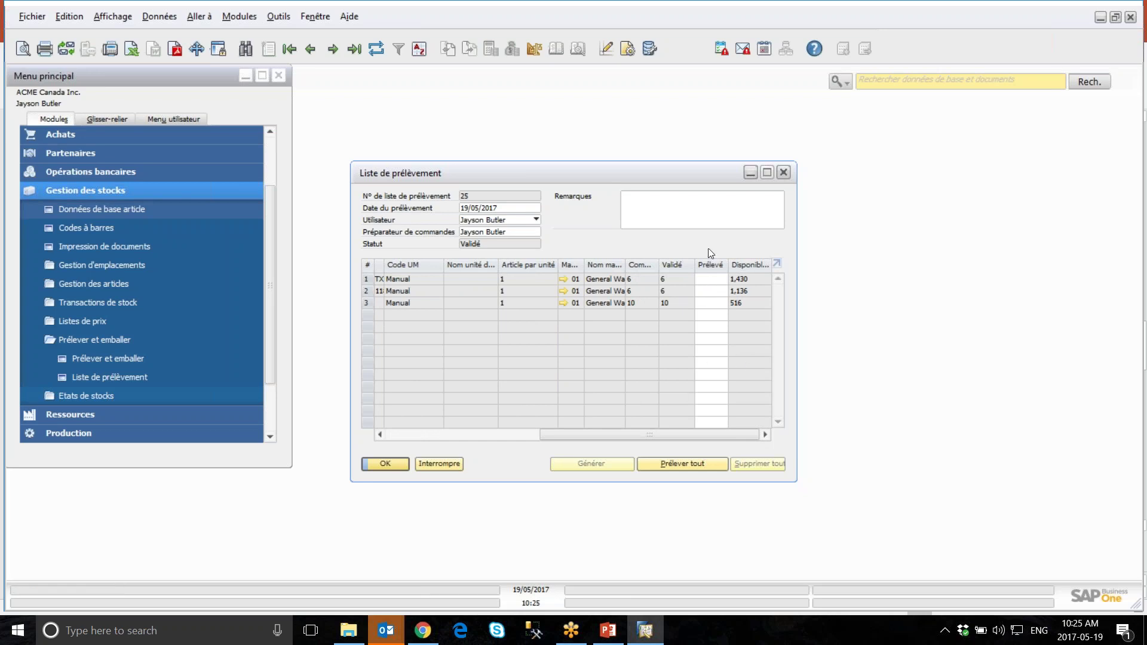
click(691, 463)
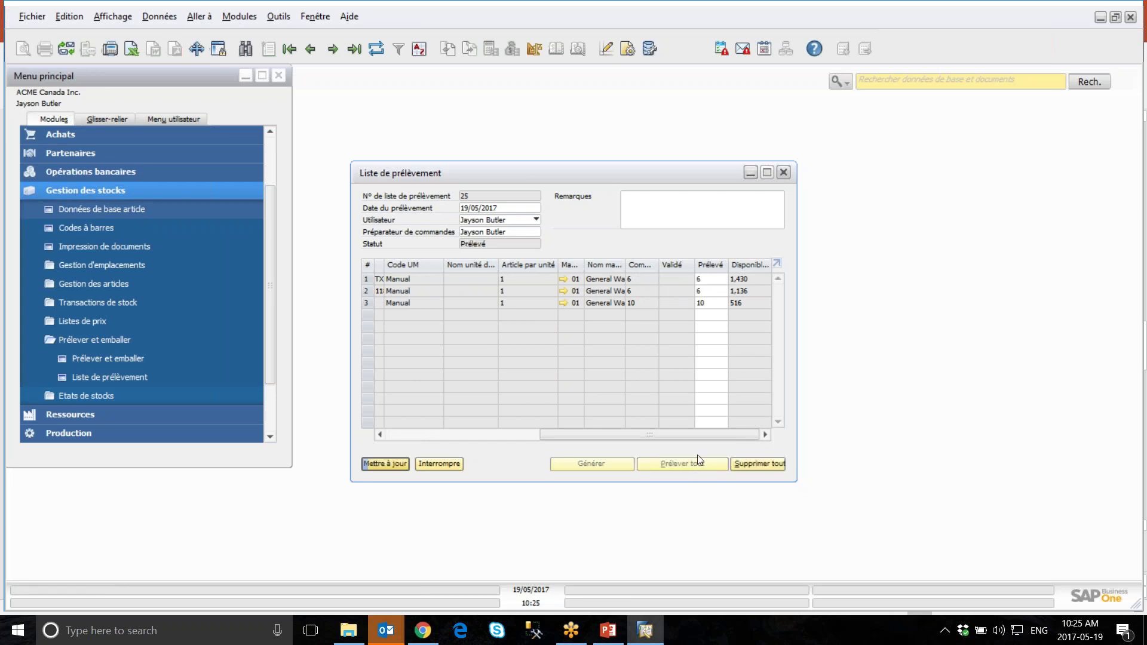
click(395, 464)
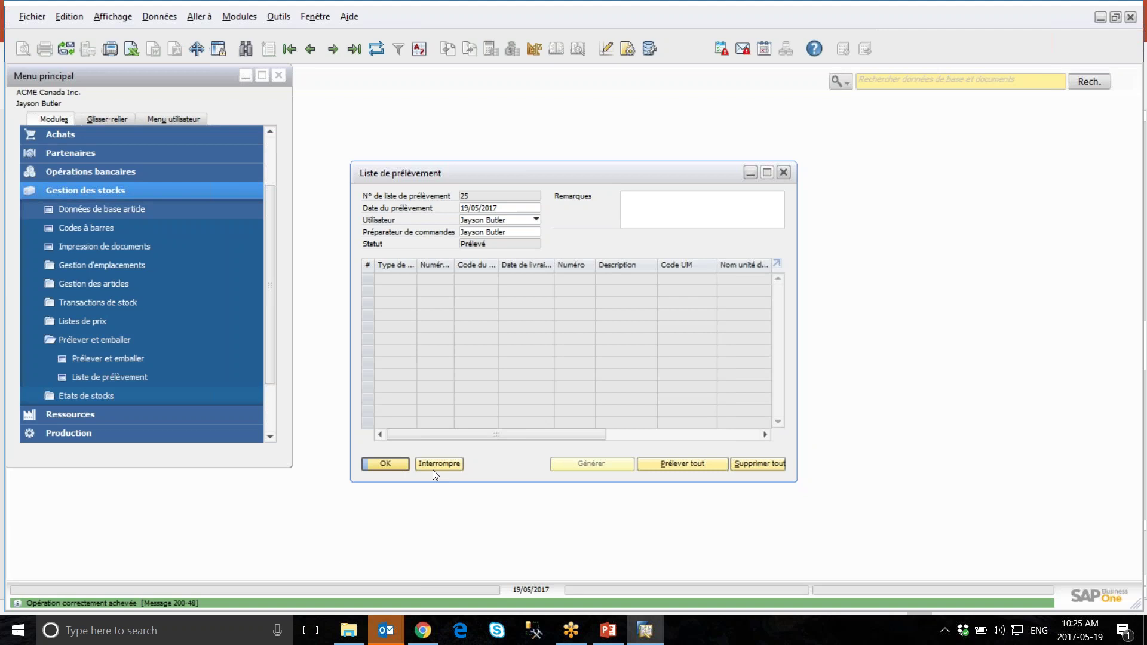
Step: Generate a Livraison manuelle from picking list 25 and cancel the delivery without creating it
click(600, 466)
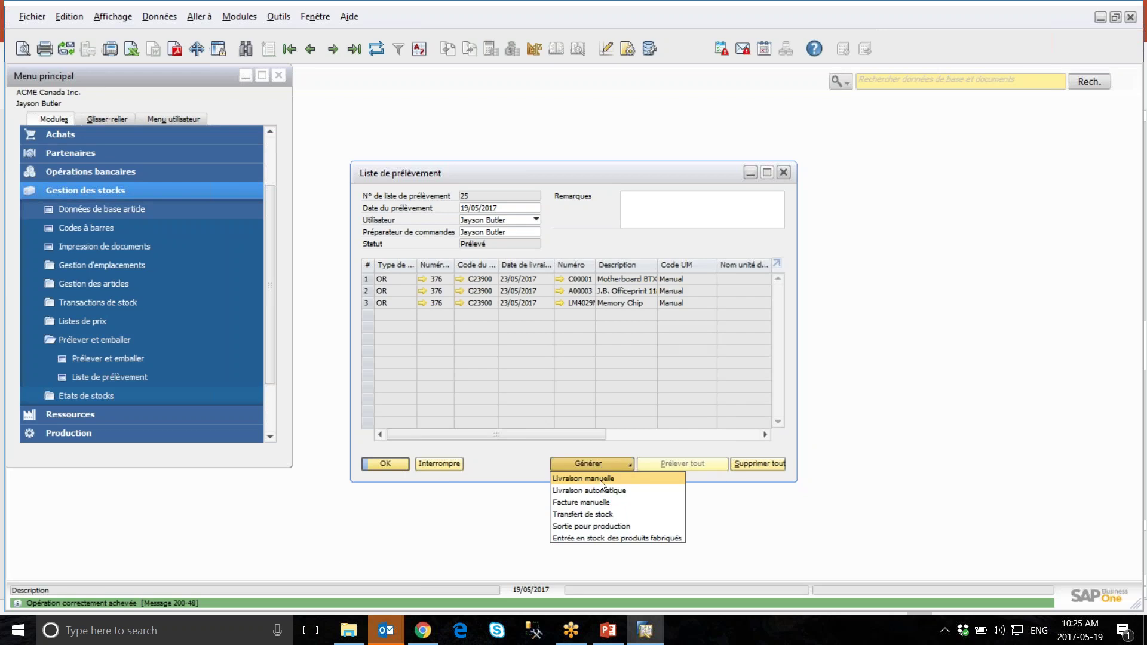
click(602, 479)
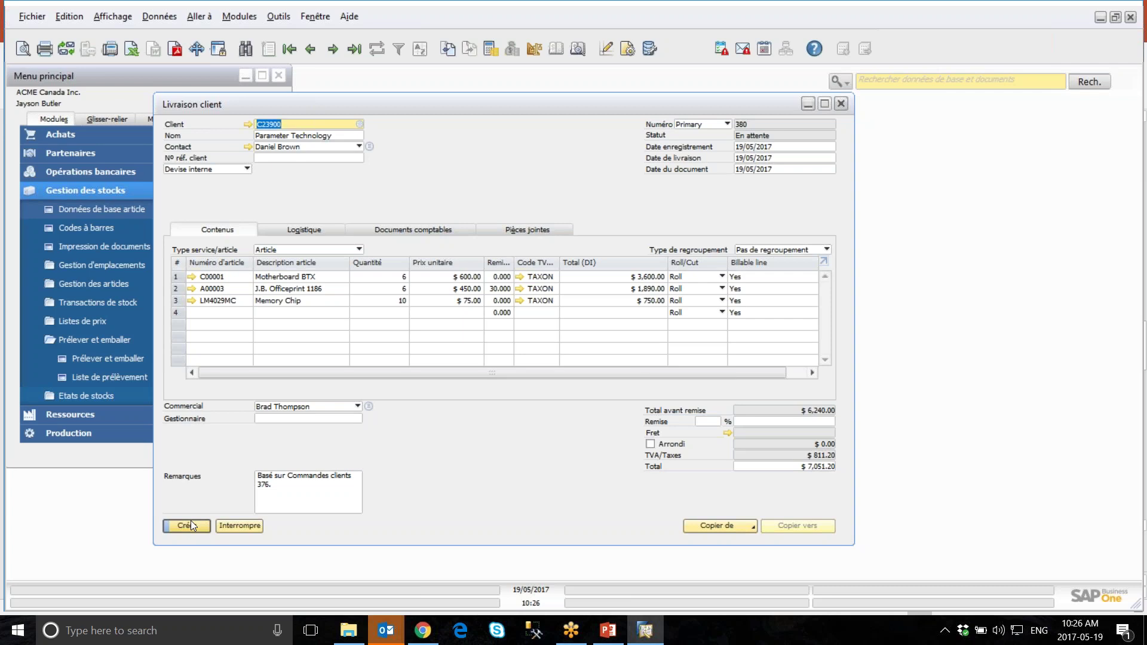
click(239, 525)
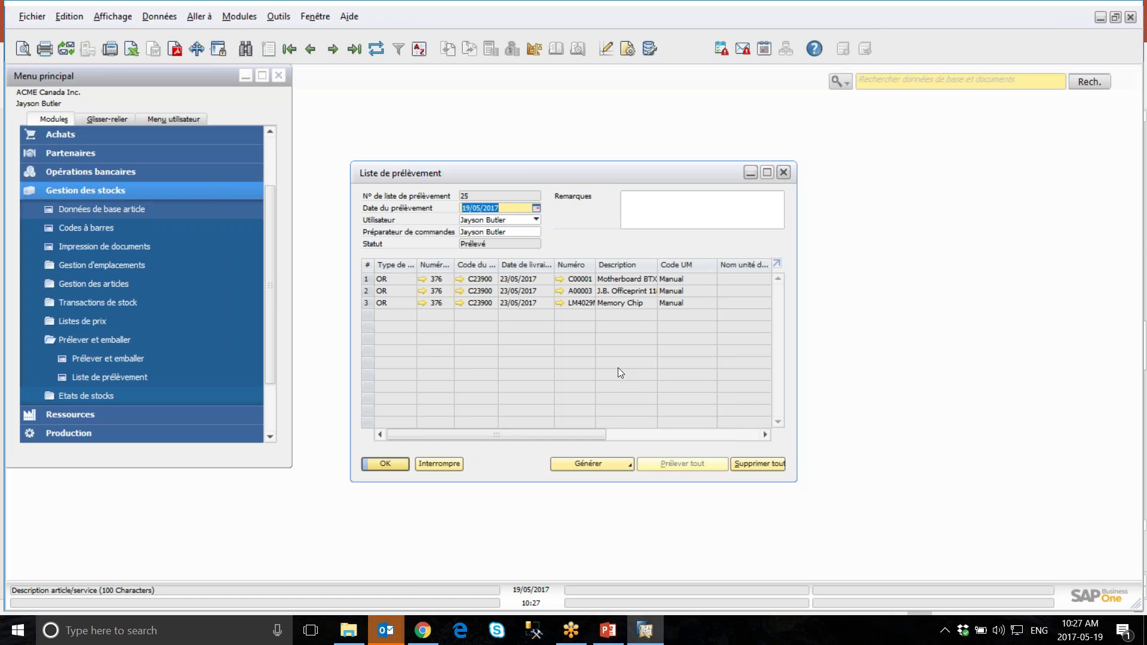
Step: Show the document generation options for the picking list, and switch to PowerPoint to display the Résumé slide
click(595, 464)
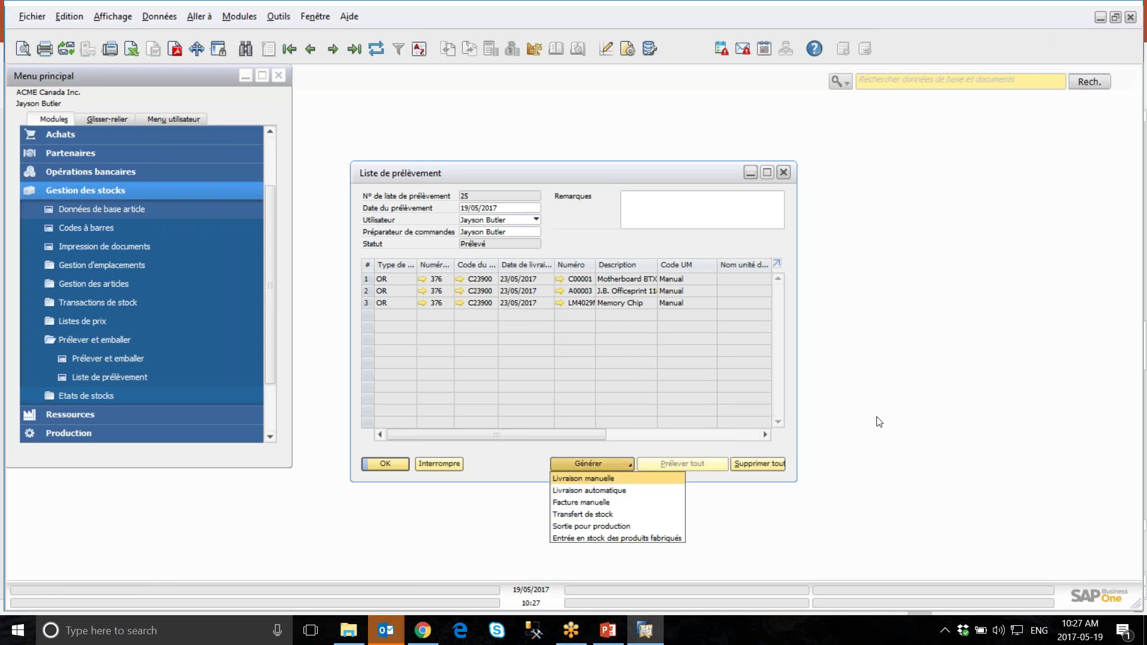
click(608, 631)
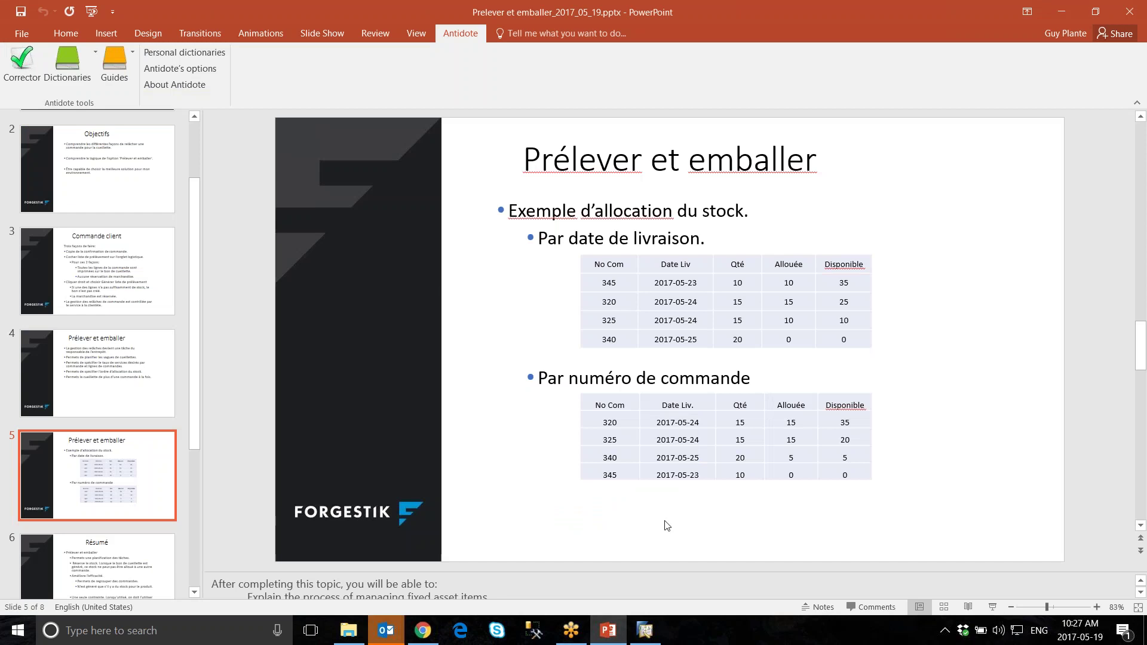
click(98, 565)
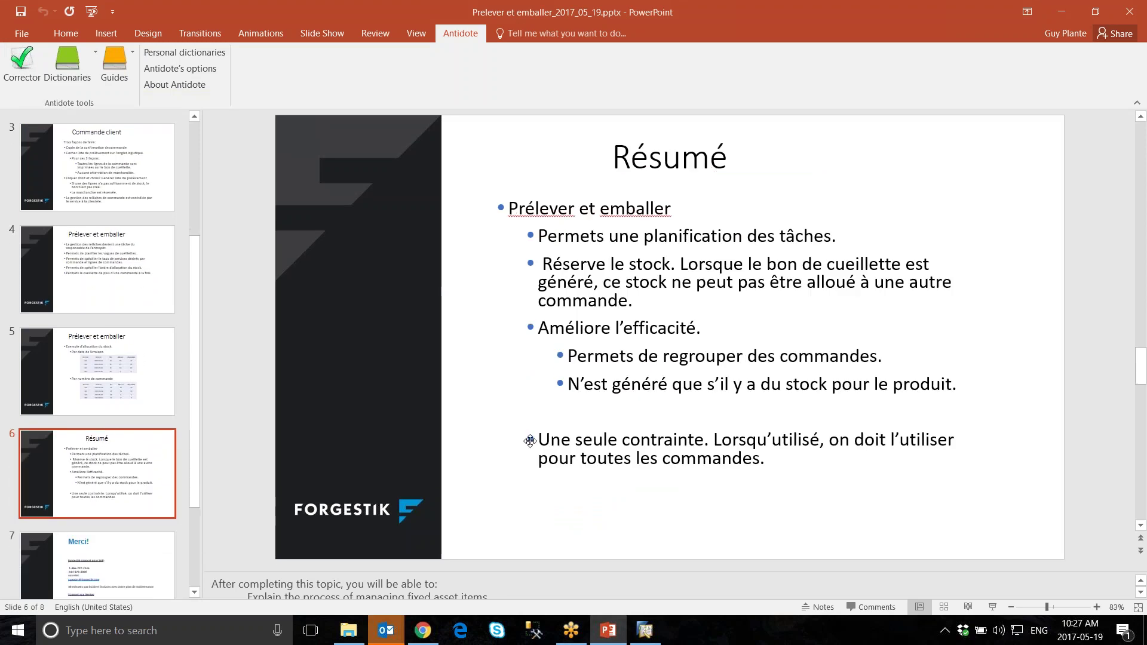
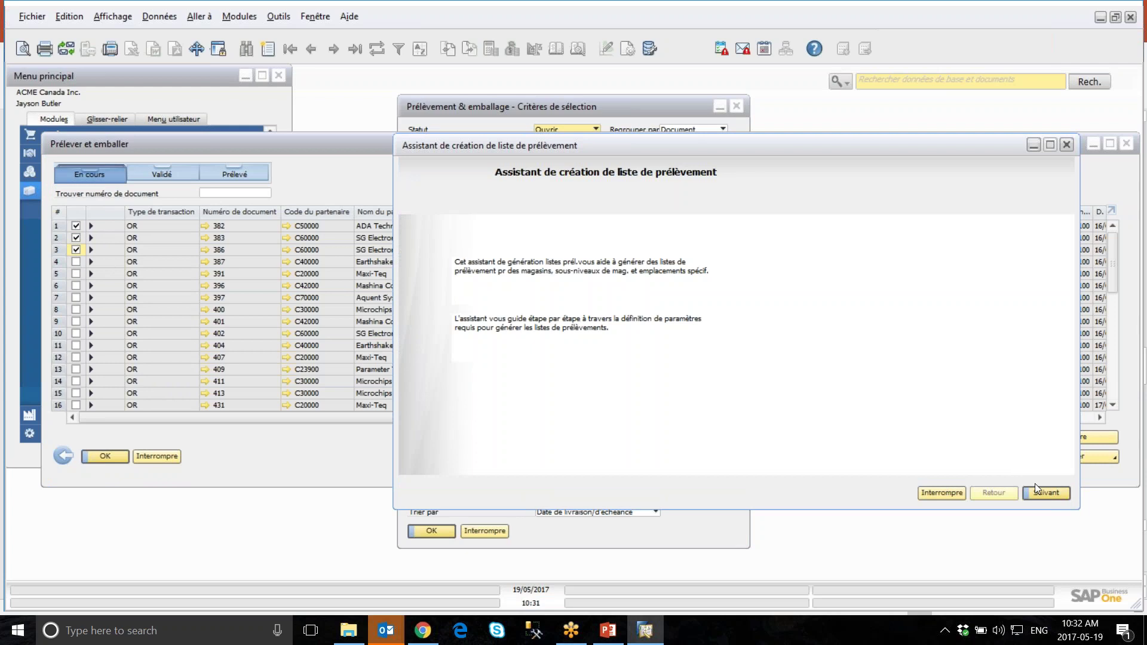
Step: Try splitting the picking lists by Partenaires in the creation wizard, and close the wizard without generating anything
click(1043, 494)
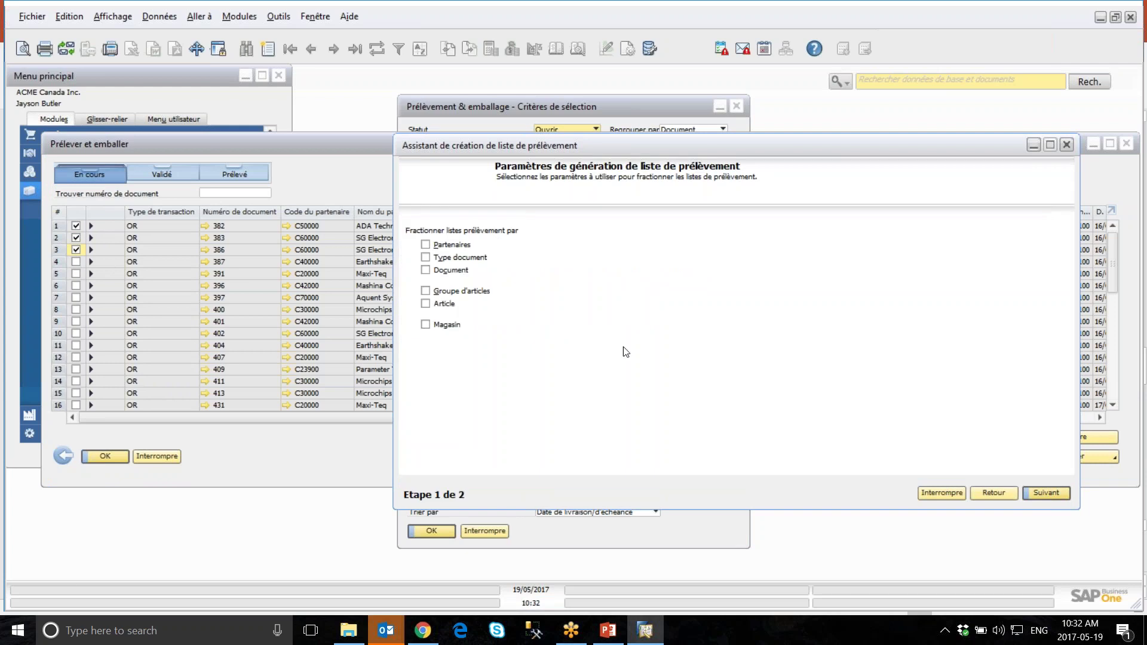
click(425, 245)
click(290, 226)
click(1067, 146)
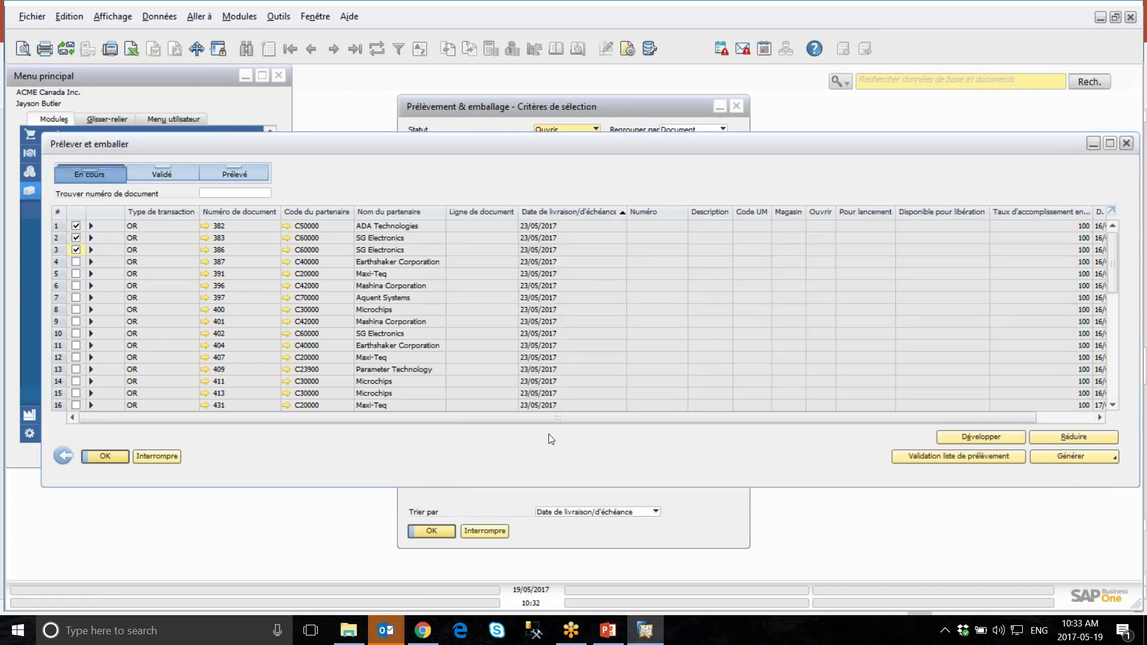
Step: Open the partner record of order 382 and examine its Conditions de paiement, Cycle de paiement and Documents comptables settings
click(286, 226)
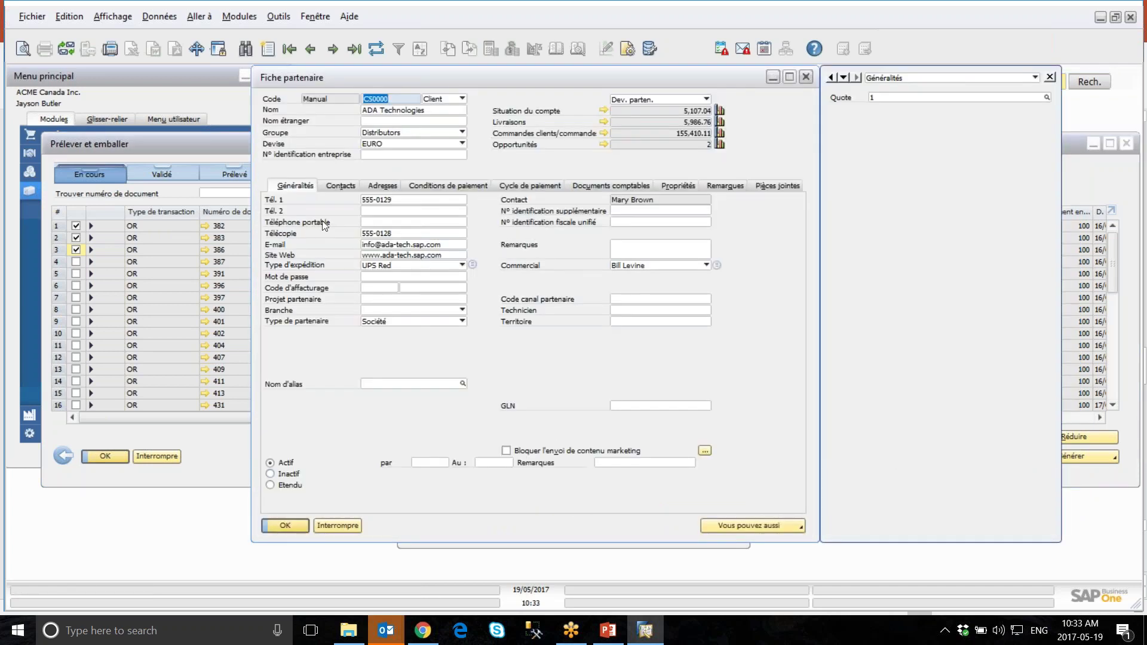
click(487, 185)
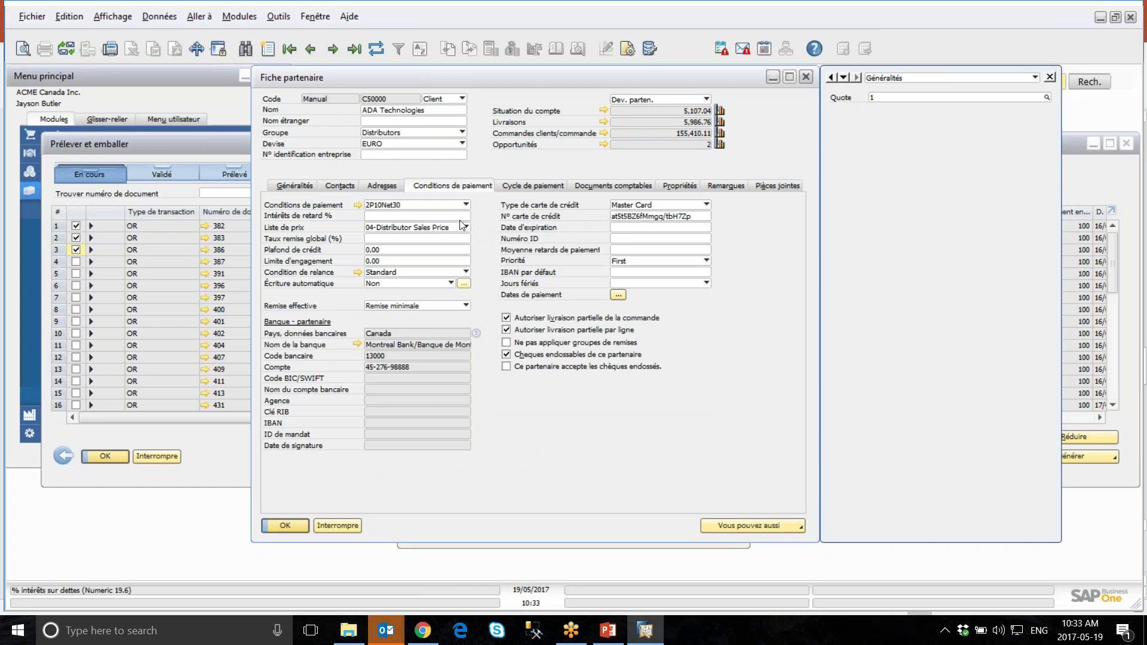
click(533, 186)
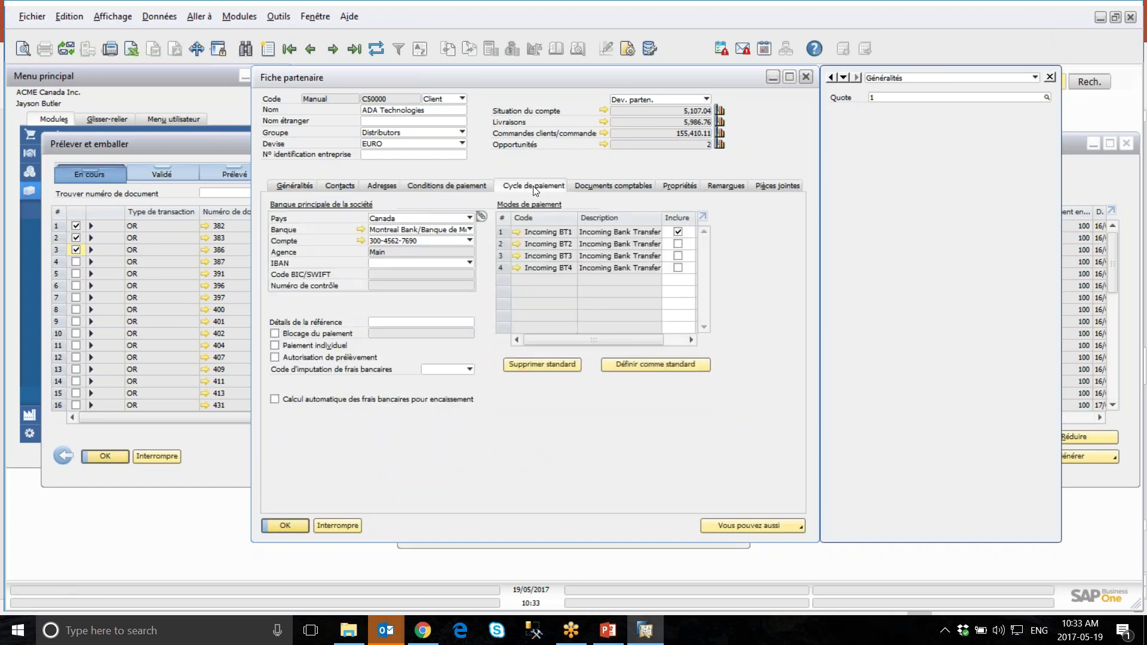
click(466, 186)
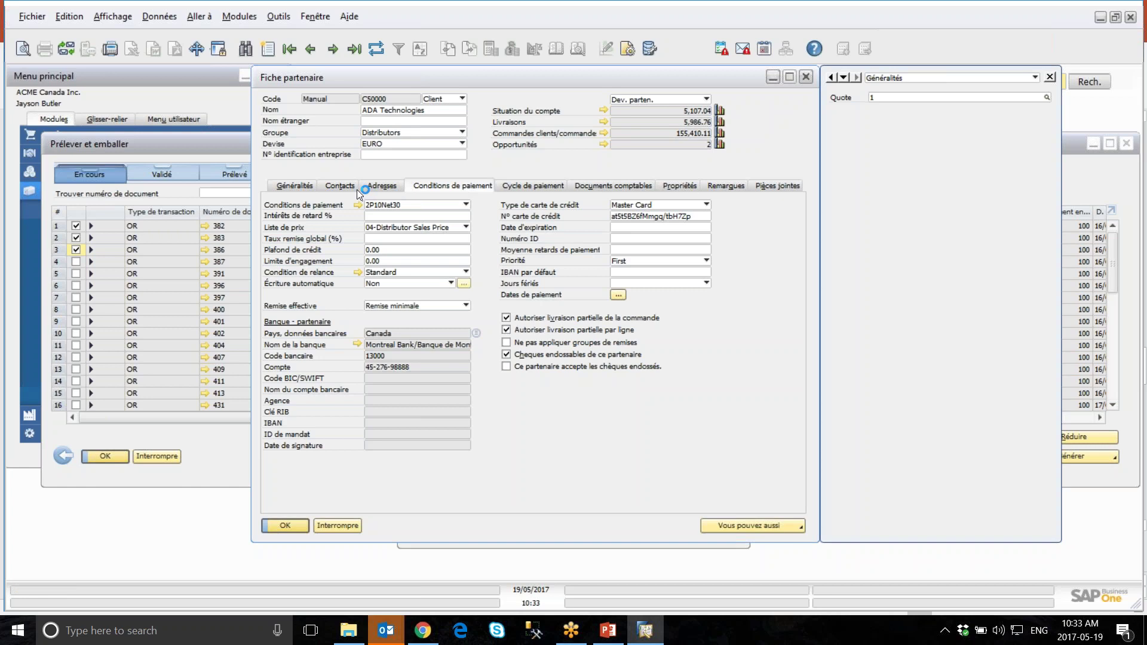
click(539, 186)
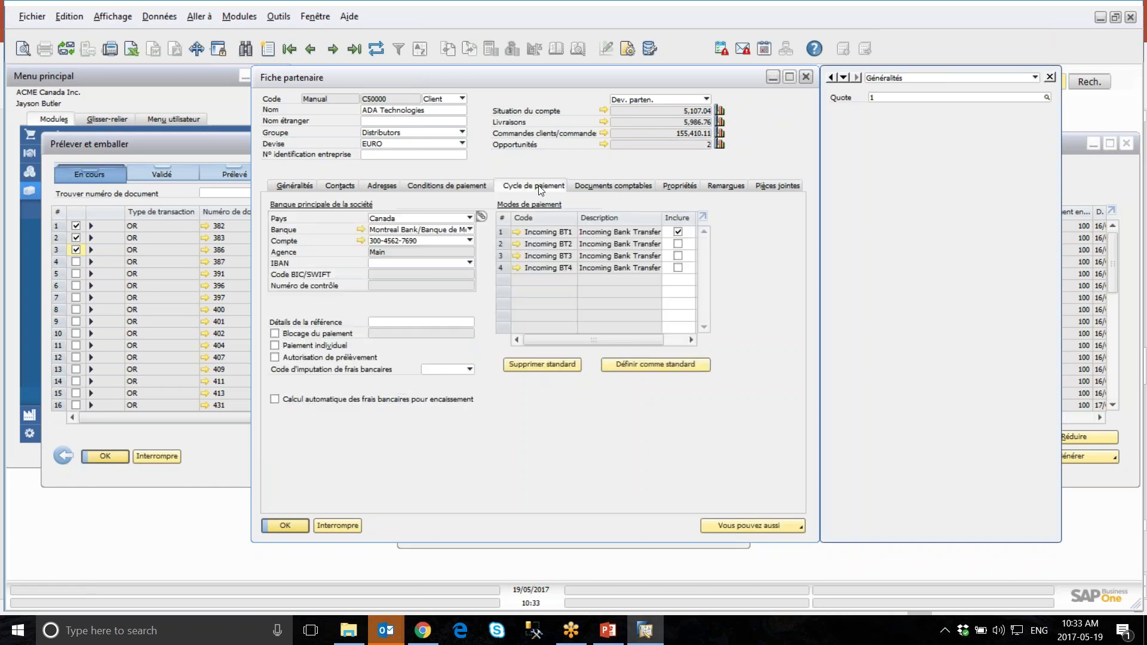
click(622, 187)
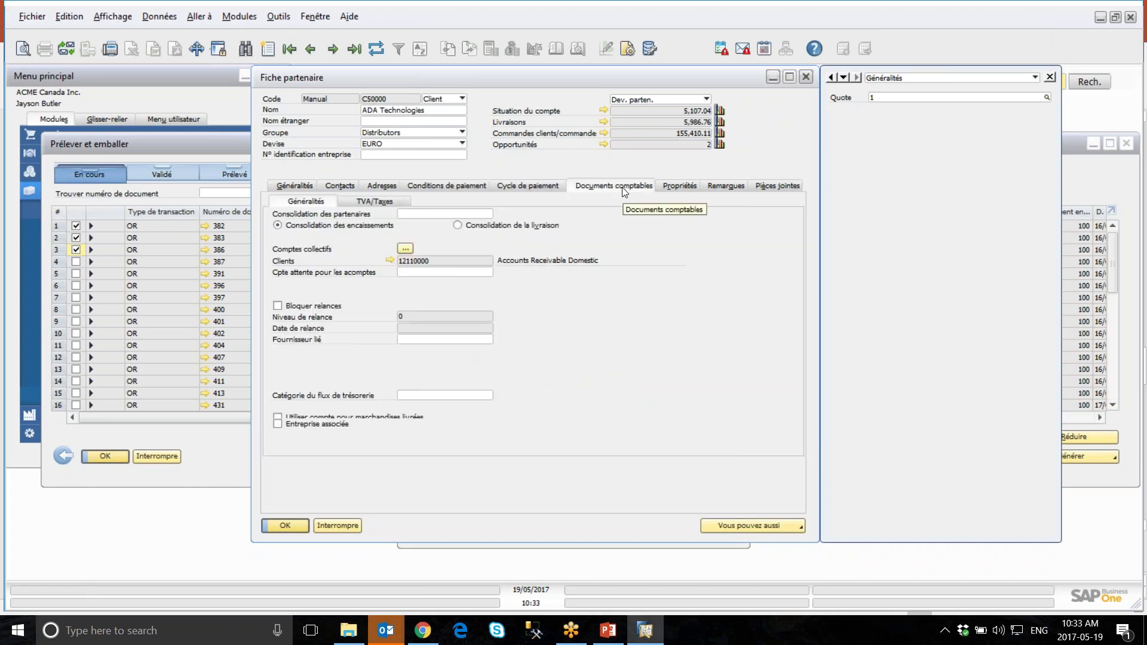
Step: Review the Priorité options in the partner's Conditions de paiement, and close the partner record without changes
click(681, 186)
click(474, 188)
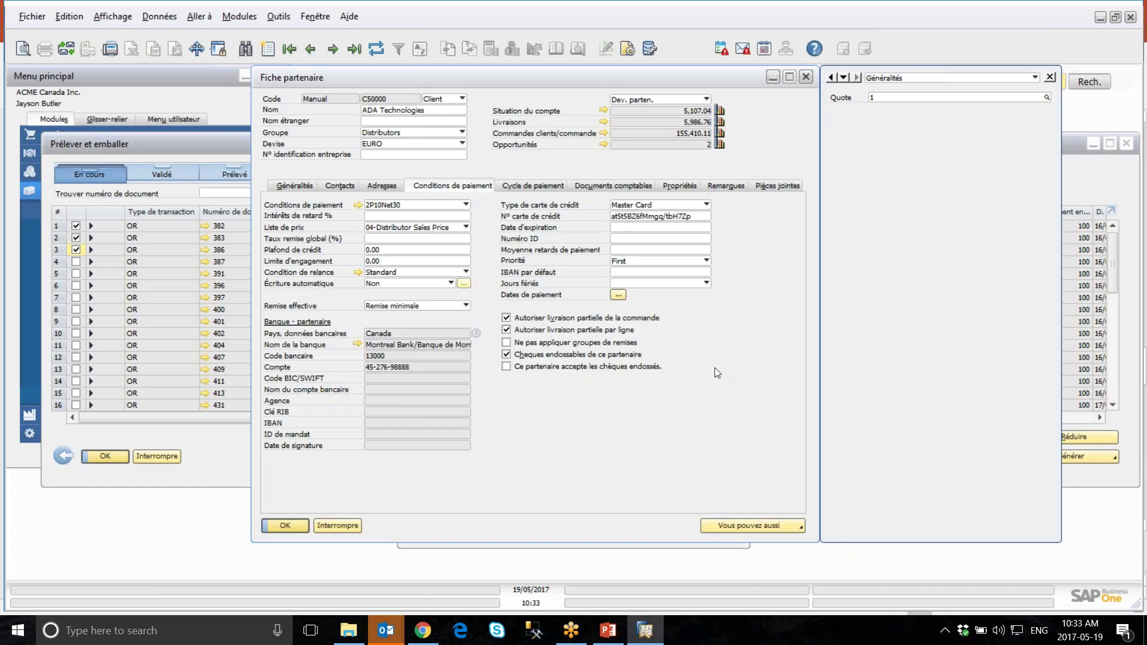
click(630, 267)
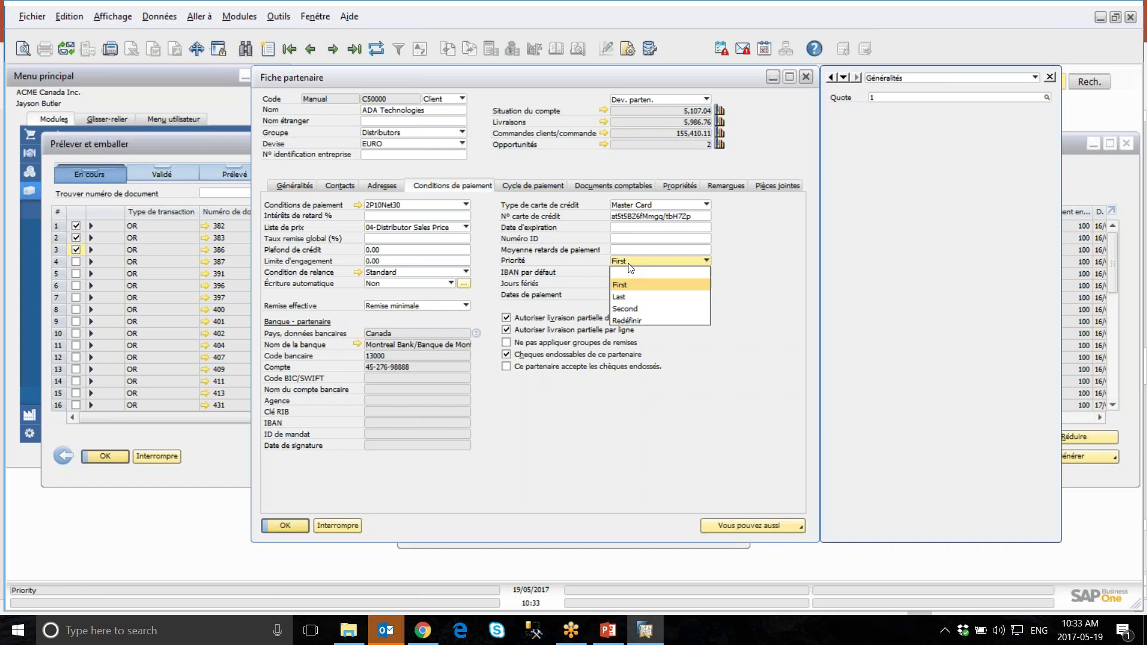
click(629, 264)
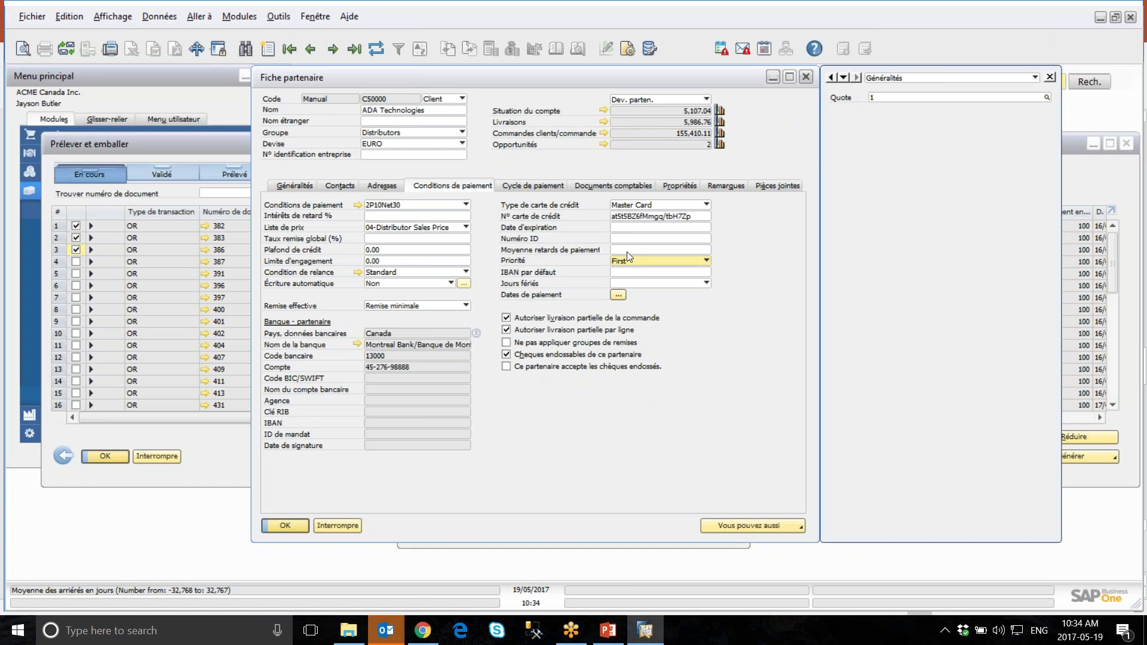
click(332, 526)
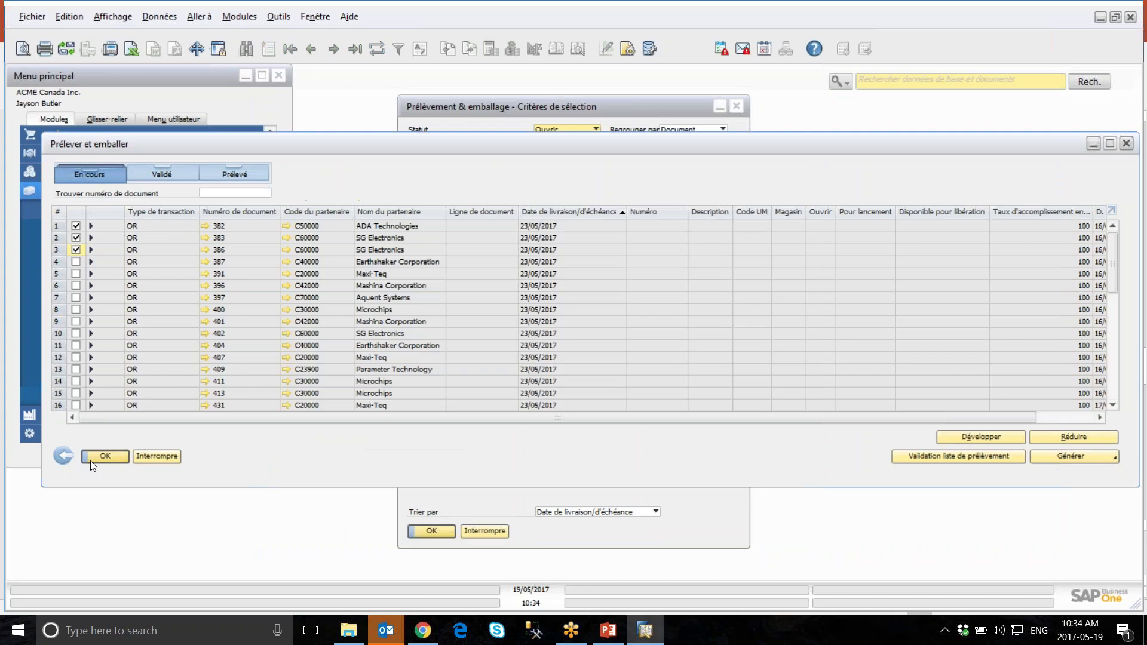
Step: Return to the Prélèvement & emballage selection criteria, discarding the unsaved order selection, and examine the additional filter fields available for an empty criterion
click(66, 456)
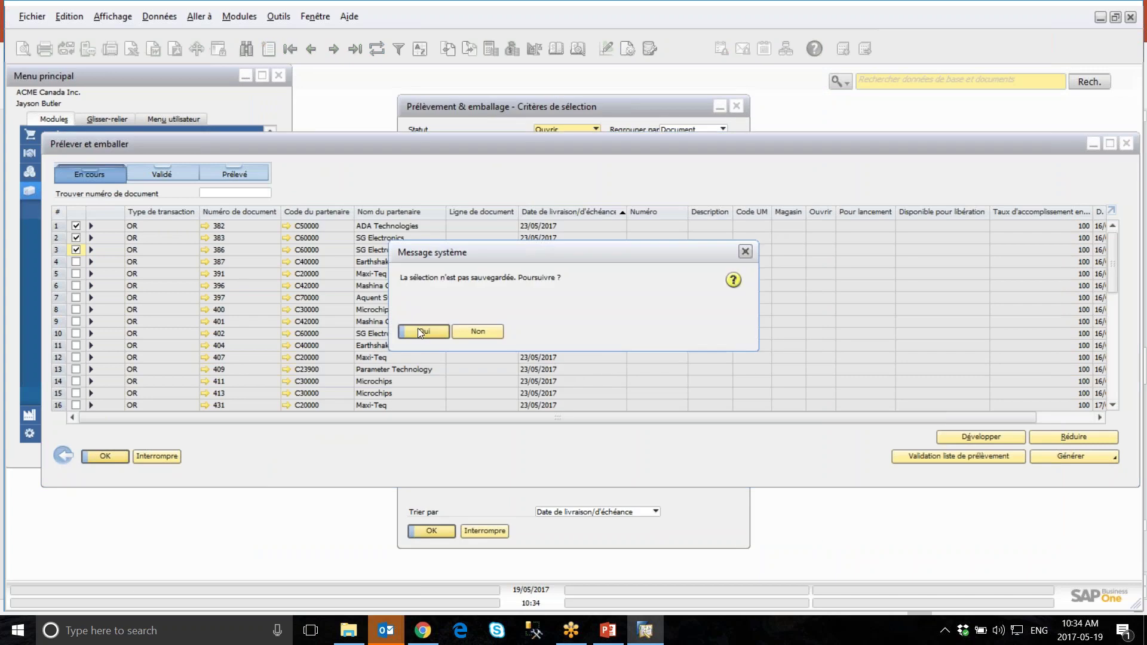
click(422, 330)
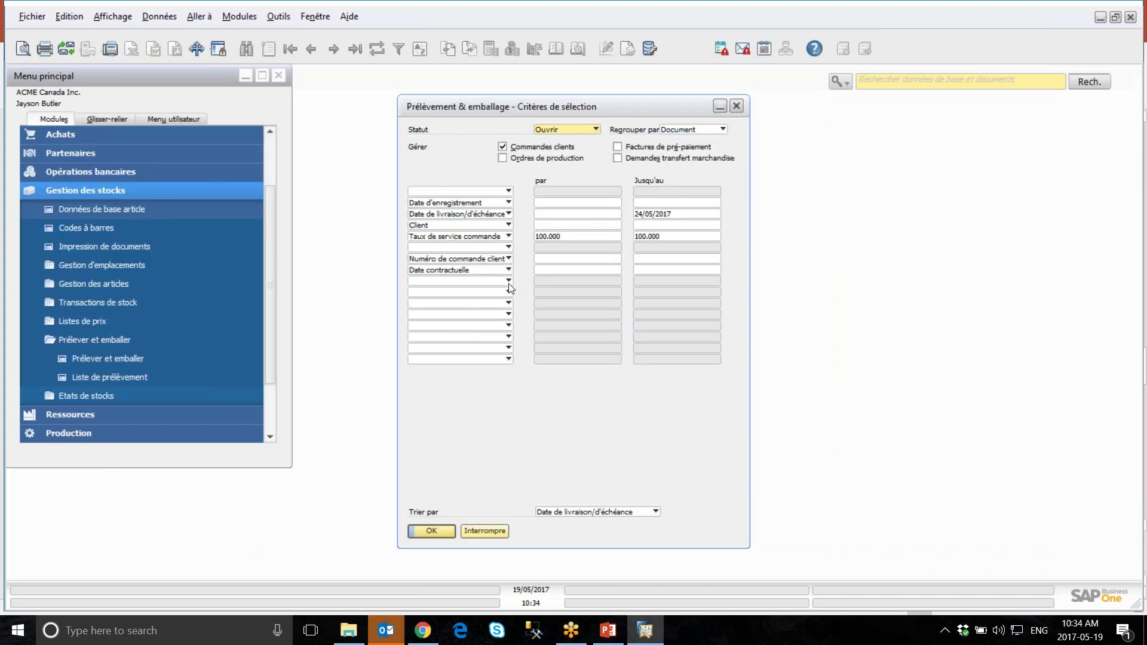
click(508, 281)
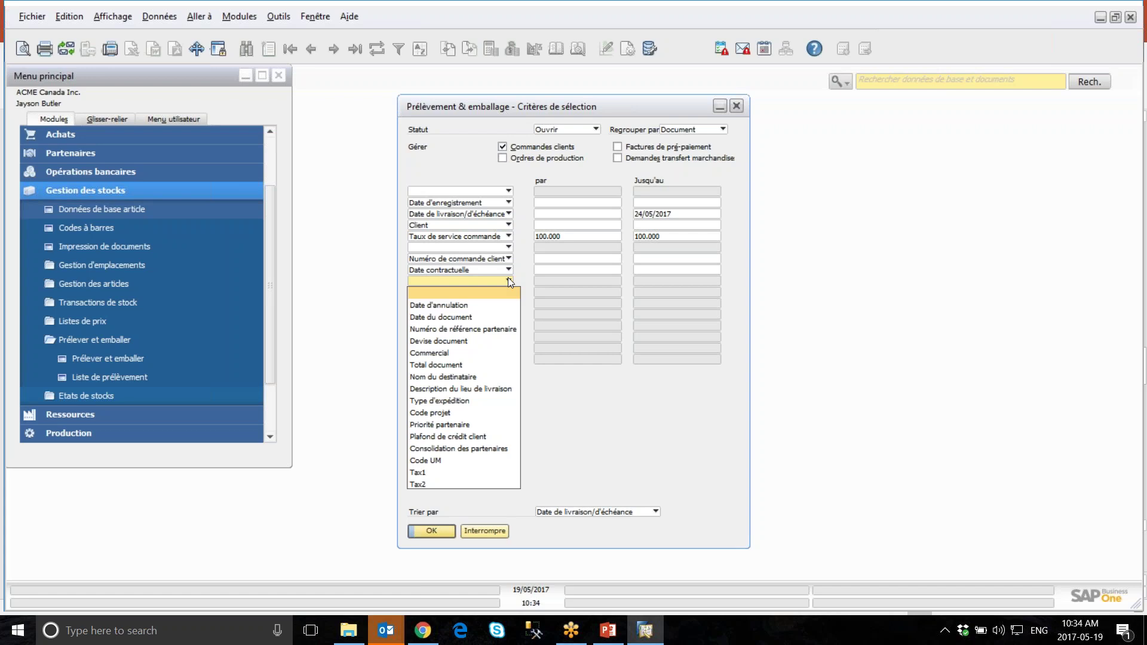
click(509, 282)
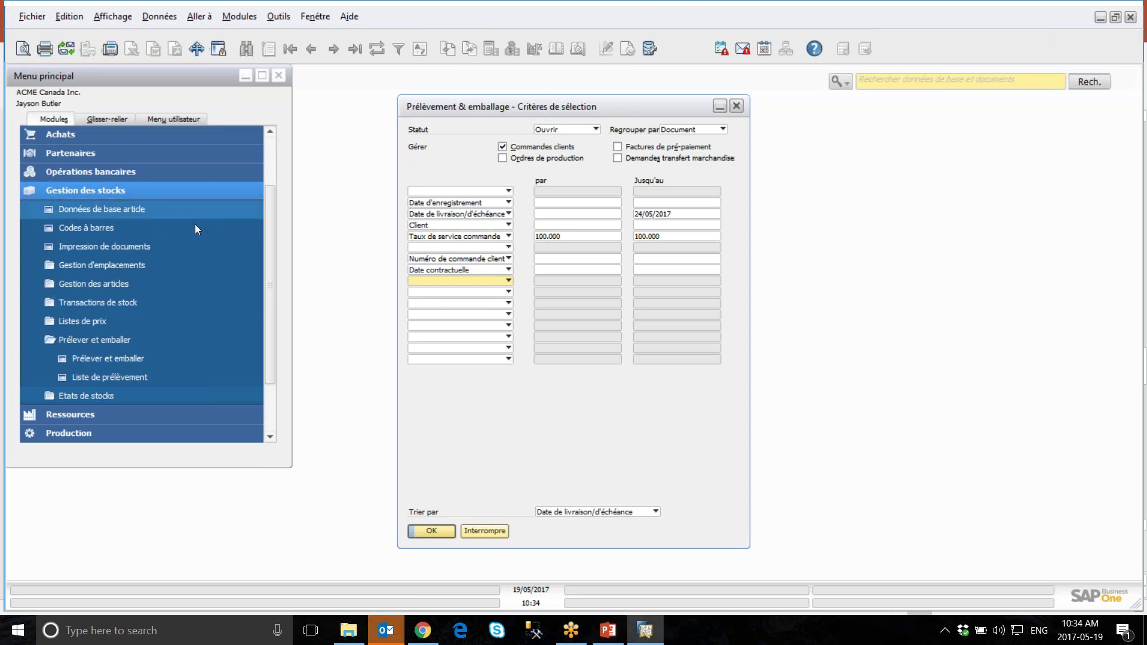
Step: Switch to PowerPoint, start the slide show, and present the Résumé slide through to the closing Merci! slide
click(266, 310)
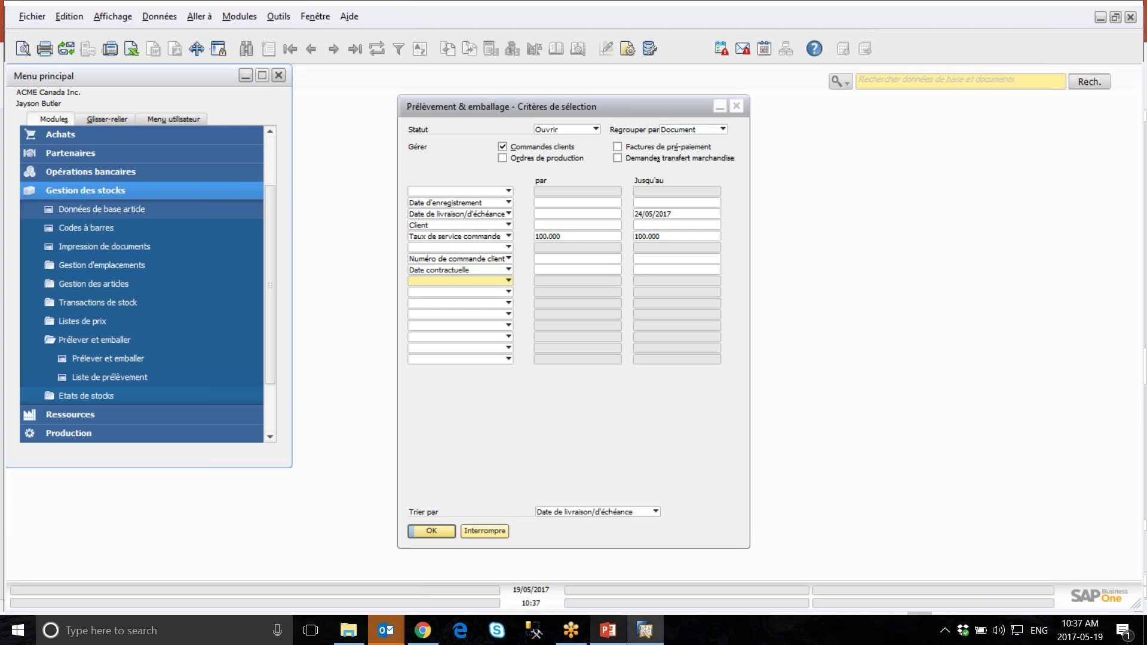
click(608, 632)
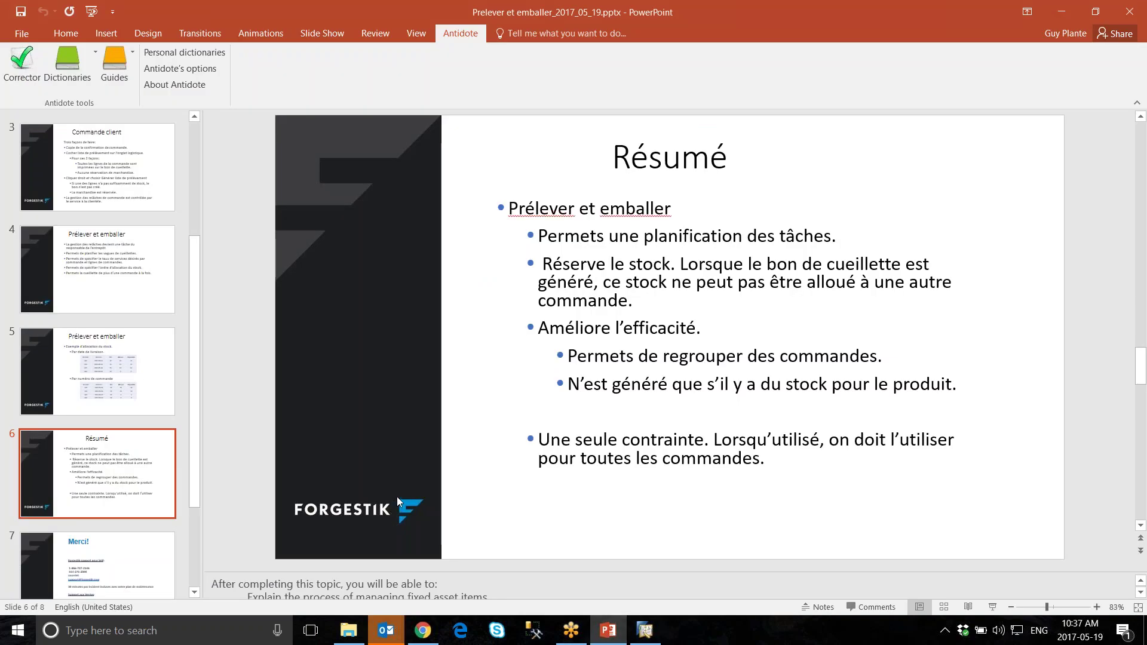
key(F5)
scroll(398, 494, down, 5)
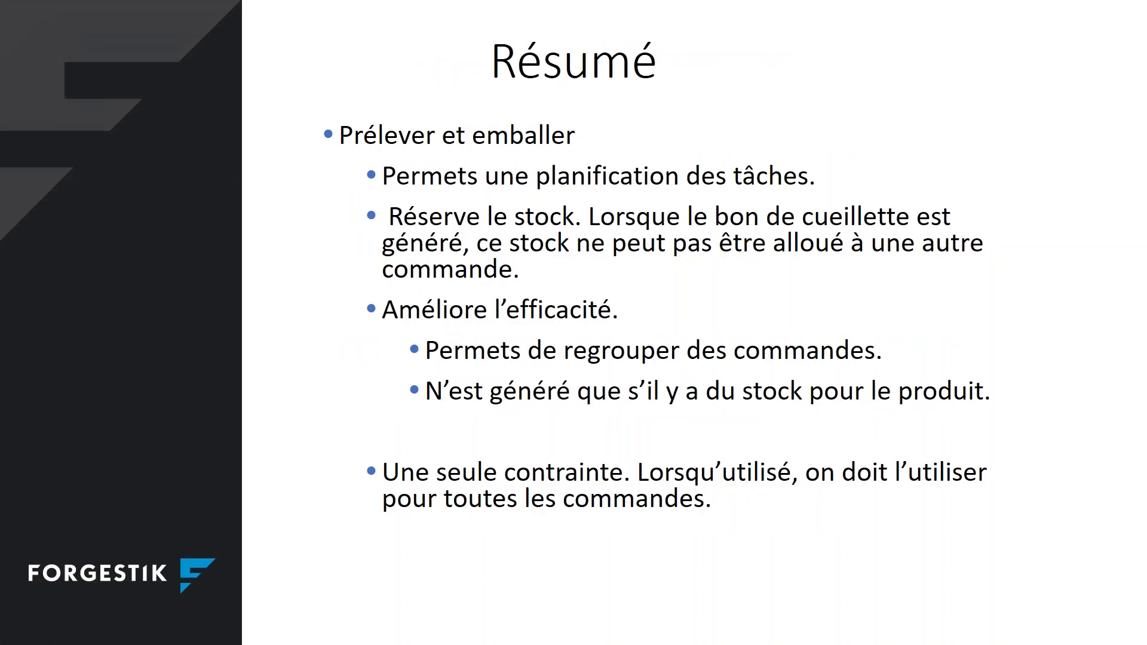
scroll(398, 494, down, 1)
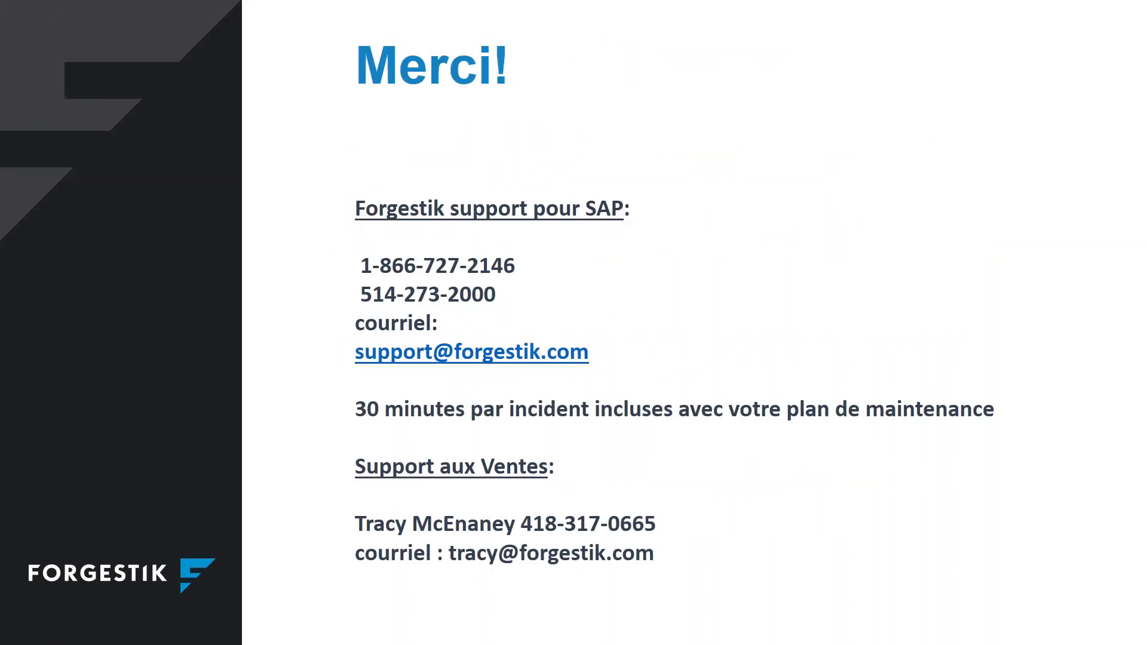